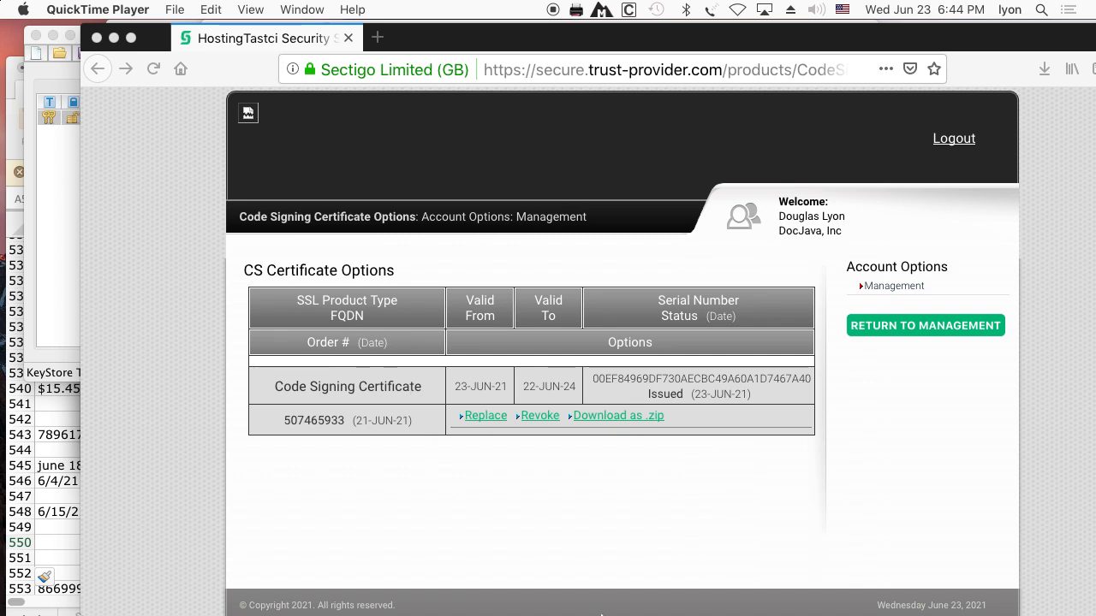
Switch to Firefox, check its version in the About window, and close that window
mouse_move(601, 612)
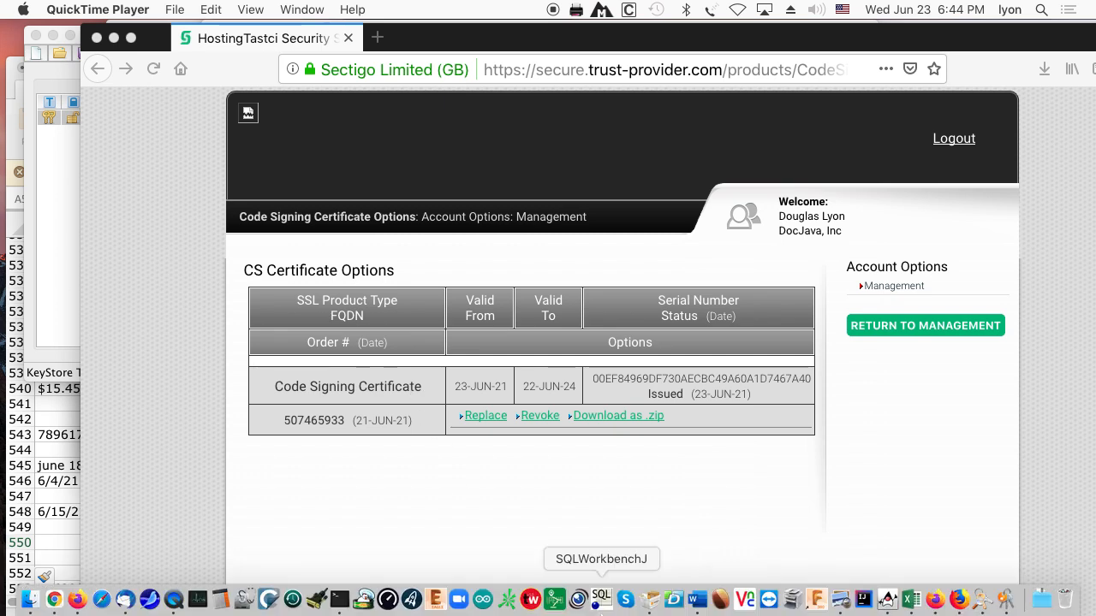
click(958, 602)
click(66, 8)
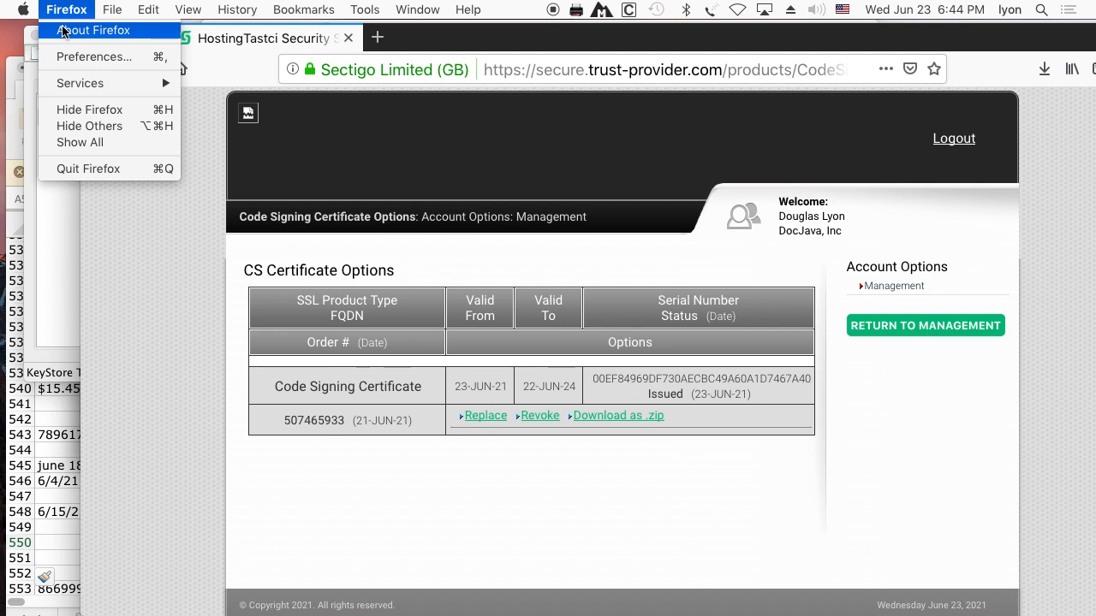
click(62, 31)
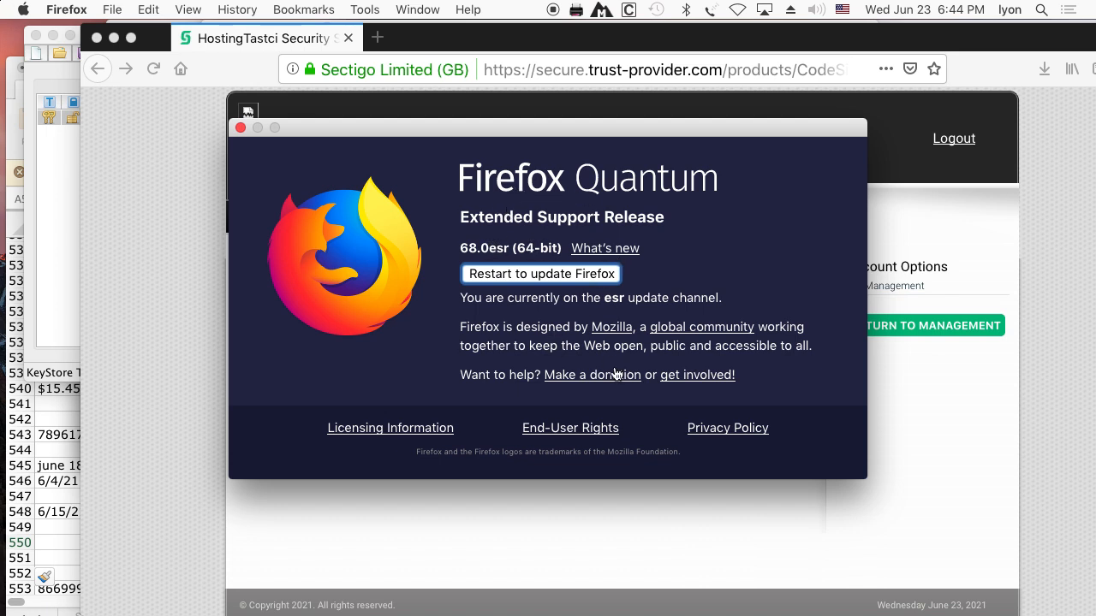
click(239, 128)
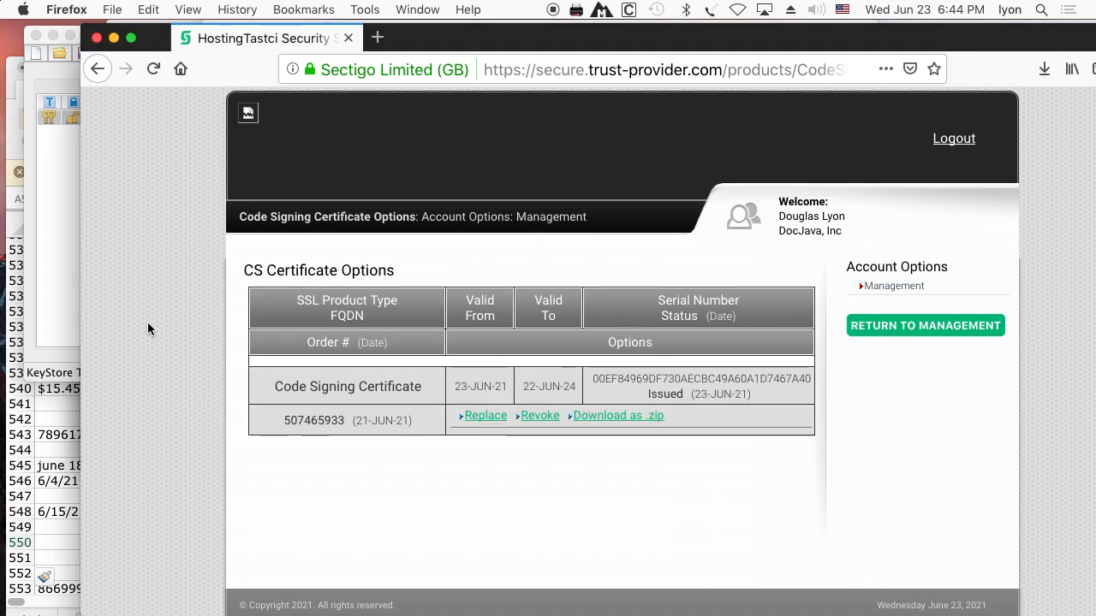
Download the issued code signing certificate as a zip, open it with Archive Utility, and look over the extracted .crt files
click(610, 416)
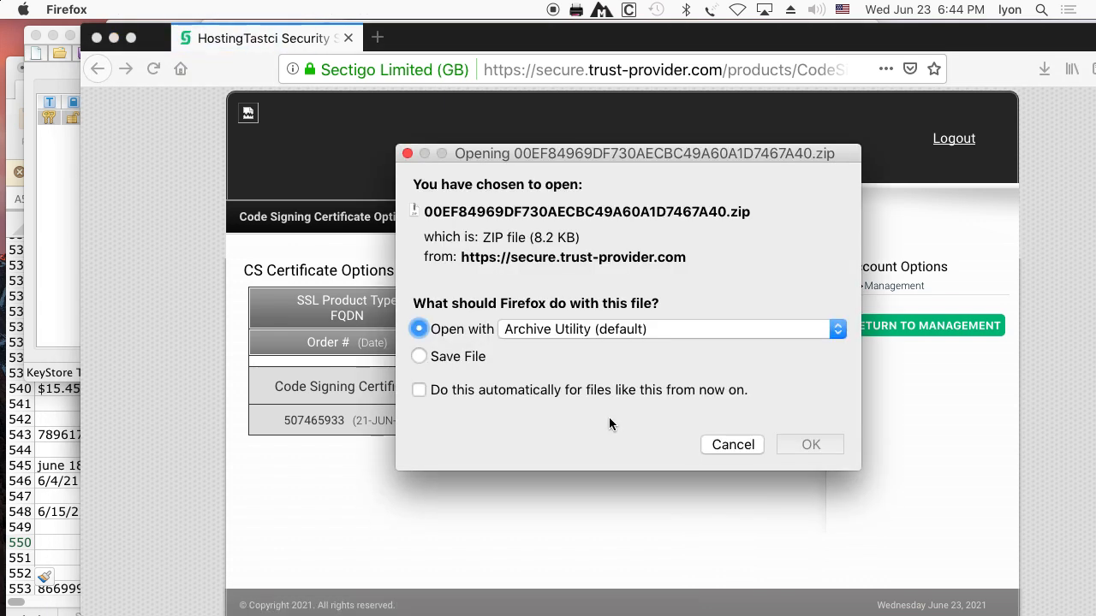
click(820, 444)
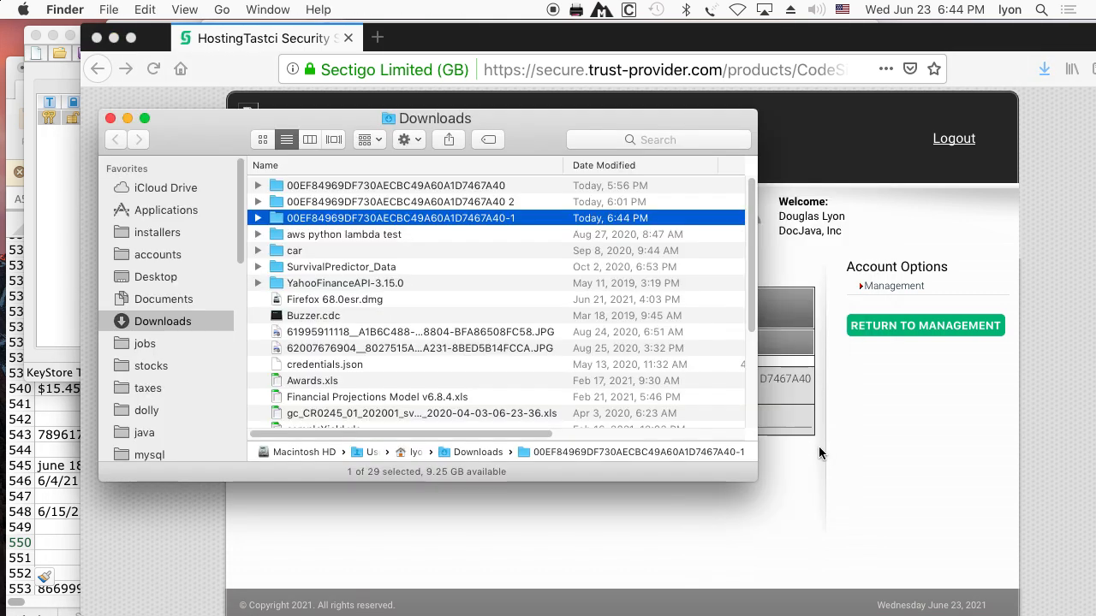
double_click(411, 218)
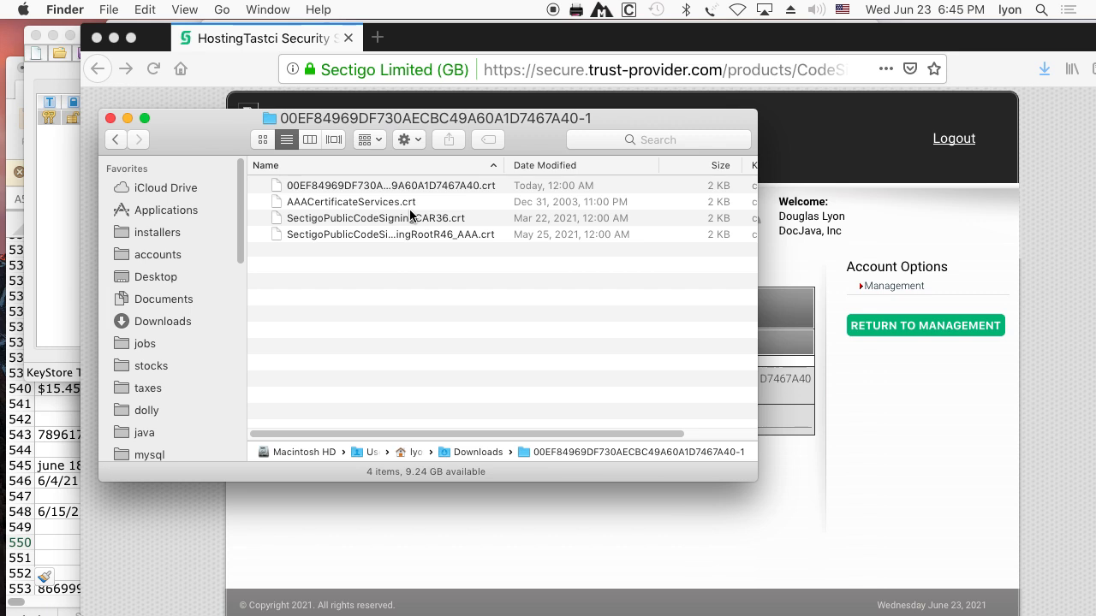
click(360, 185)
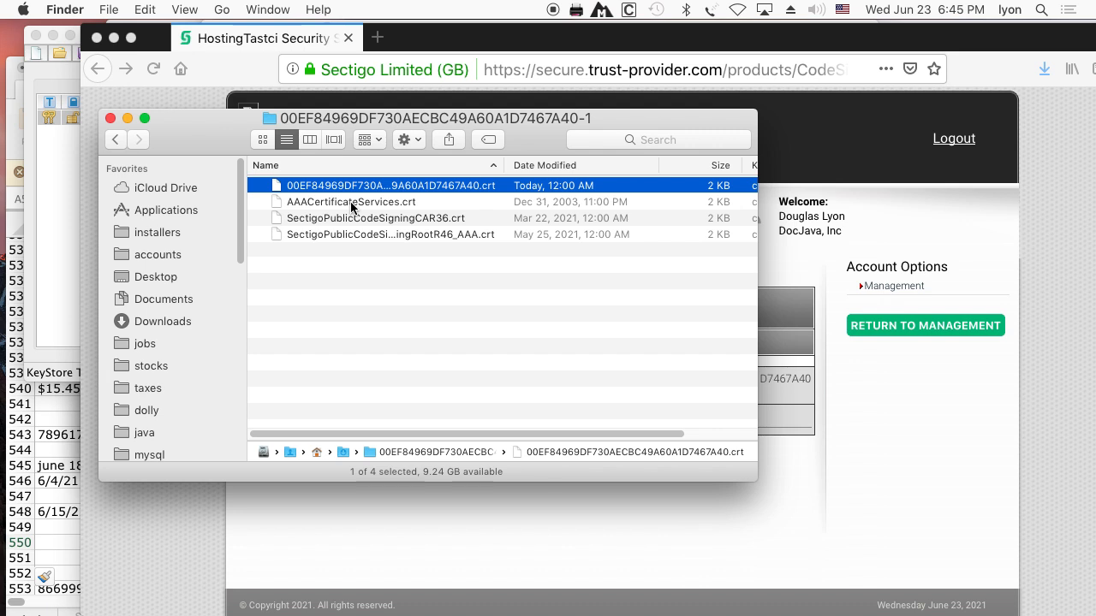
click(353, 203)
click(348, 220)
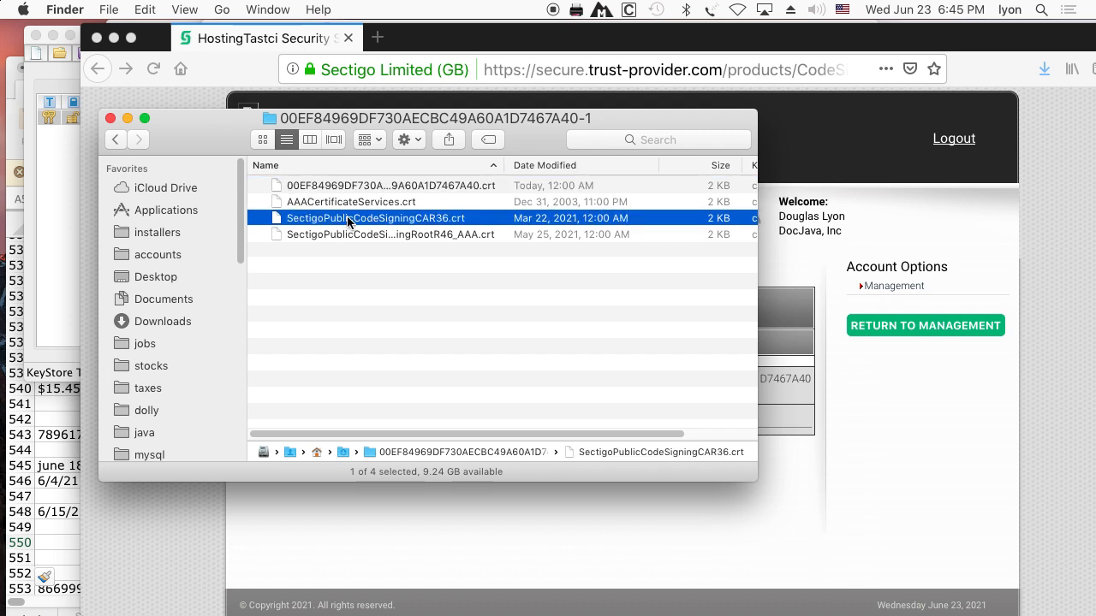
click(344, 236)
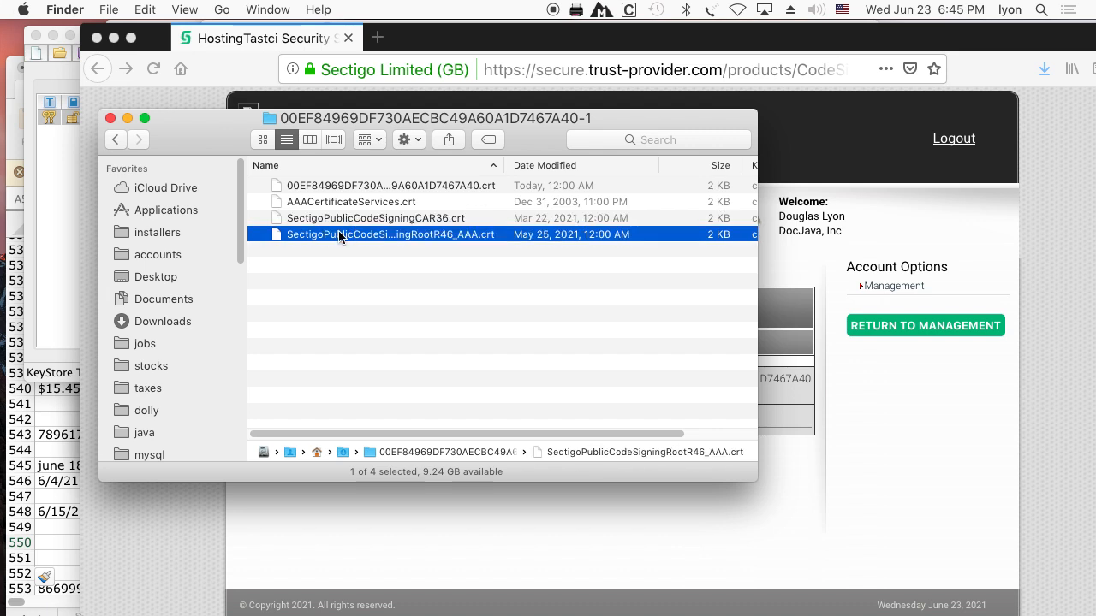
click(337, 186)
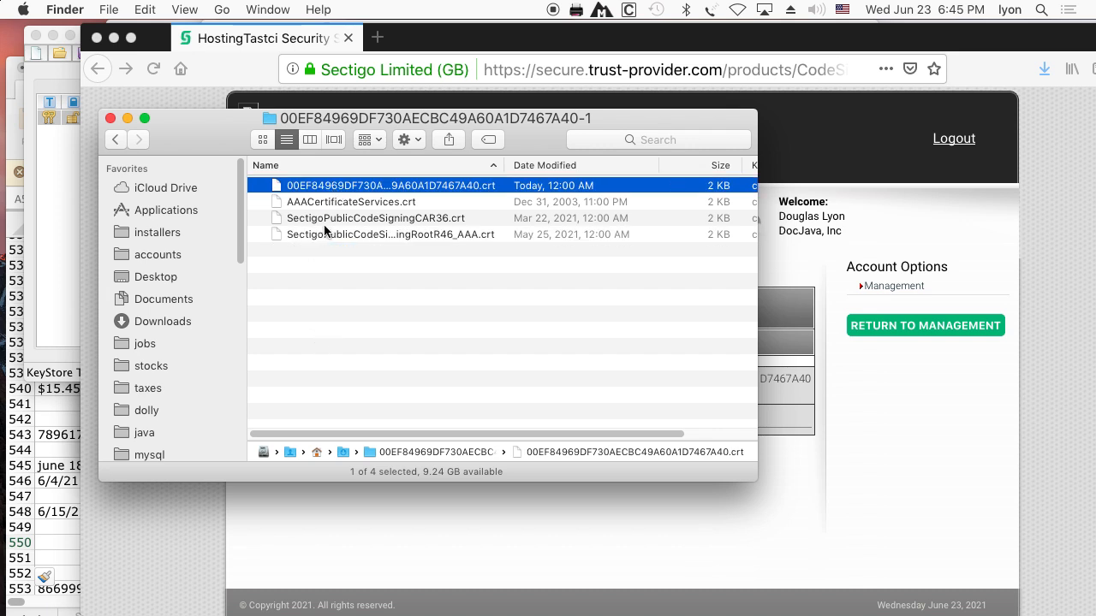
Switch to KeyStore Explorer and import the serial-numbered .crt file as the CA reply for the sectigo entry in sectigo.jks
click(64, 219)
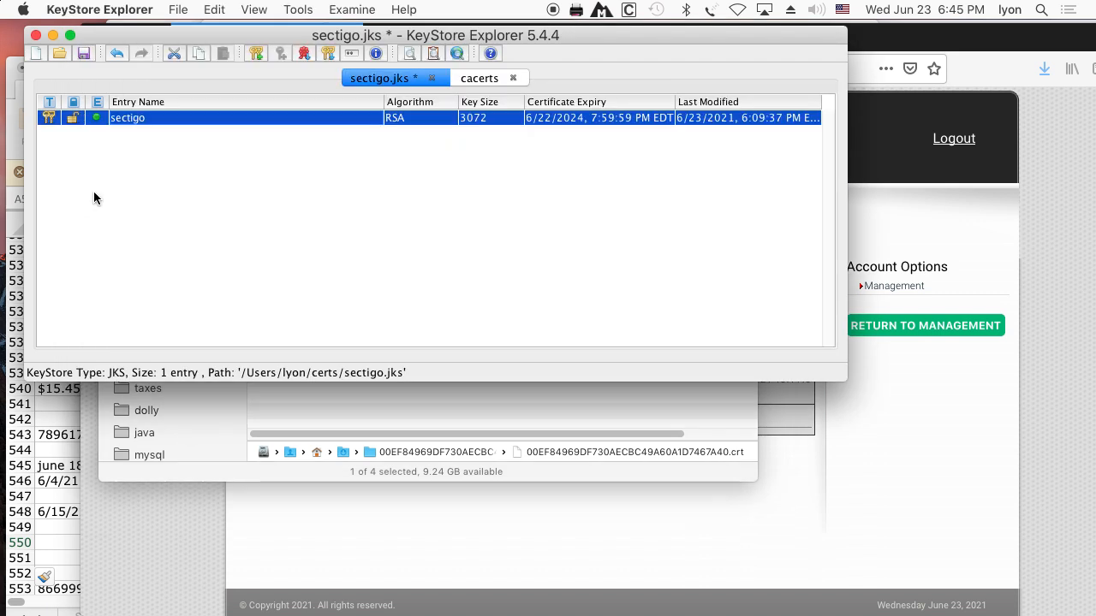
right_click(208, 121)
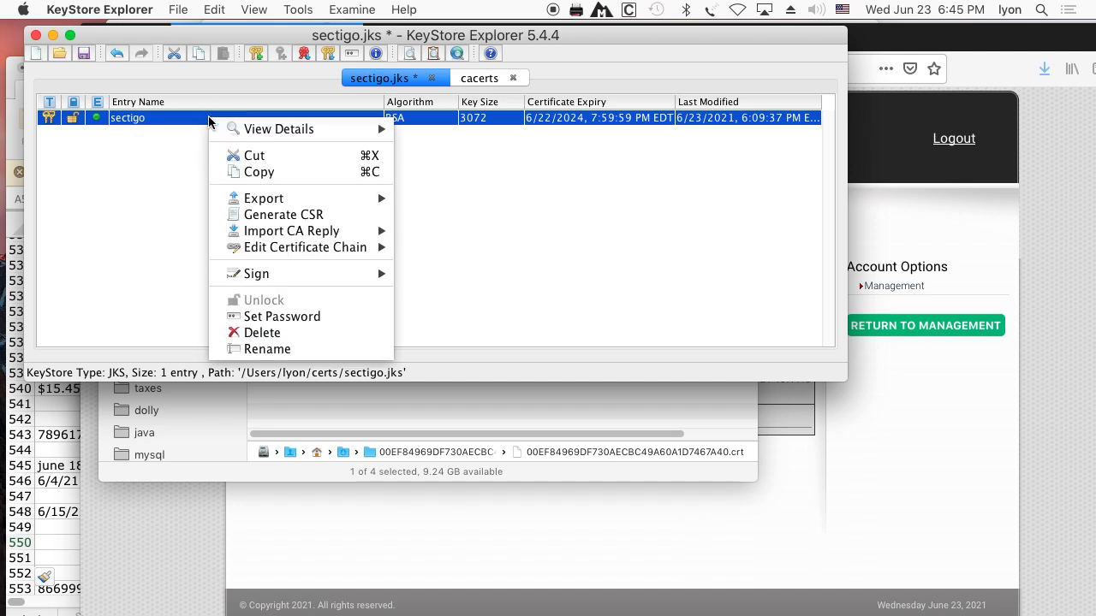
mouse_move(304, 233)
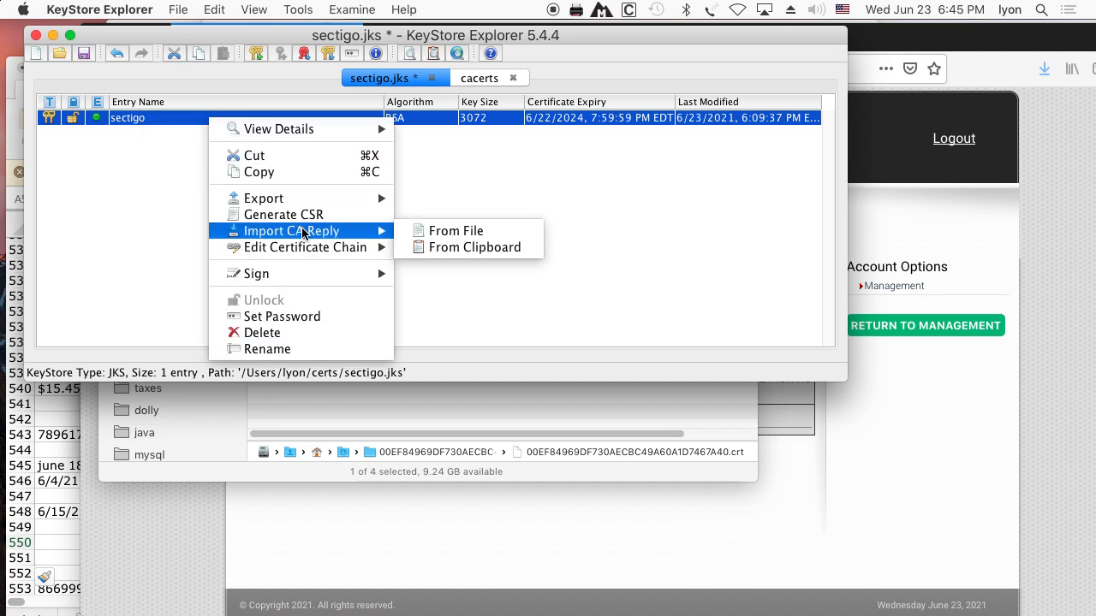
click(432, 236)
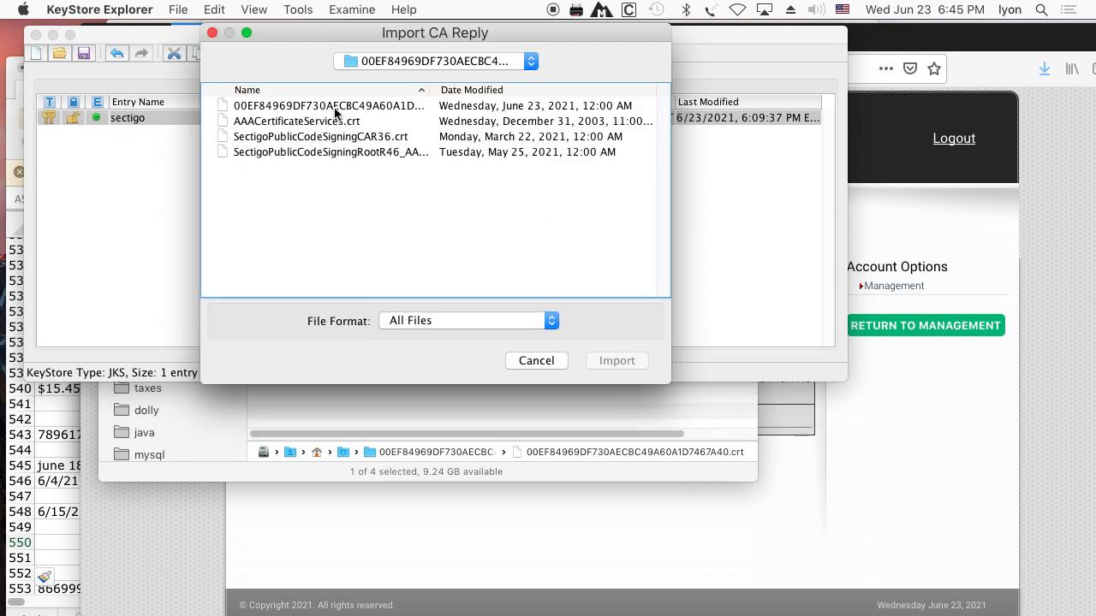
click(336, 106)
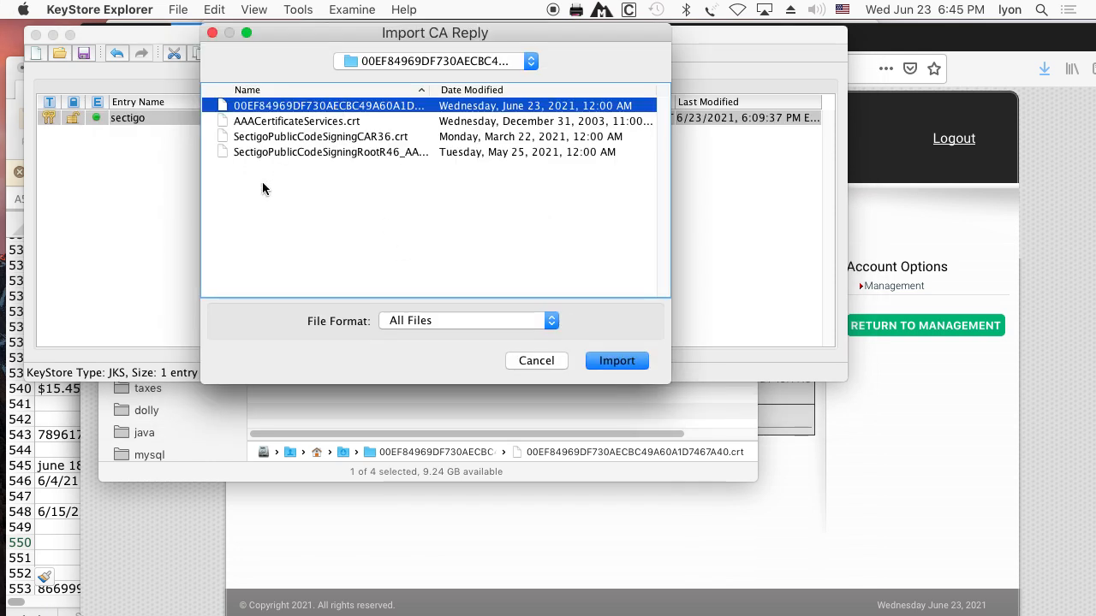
click(619, 366)
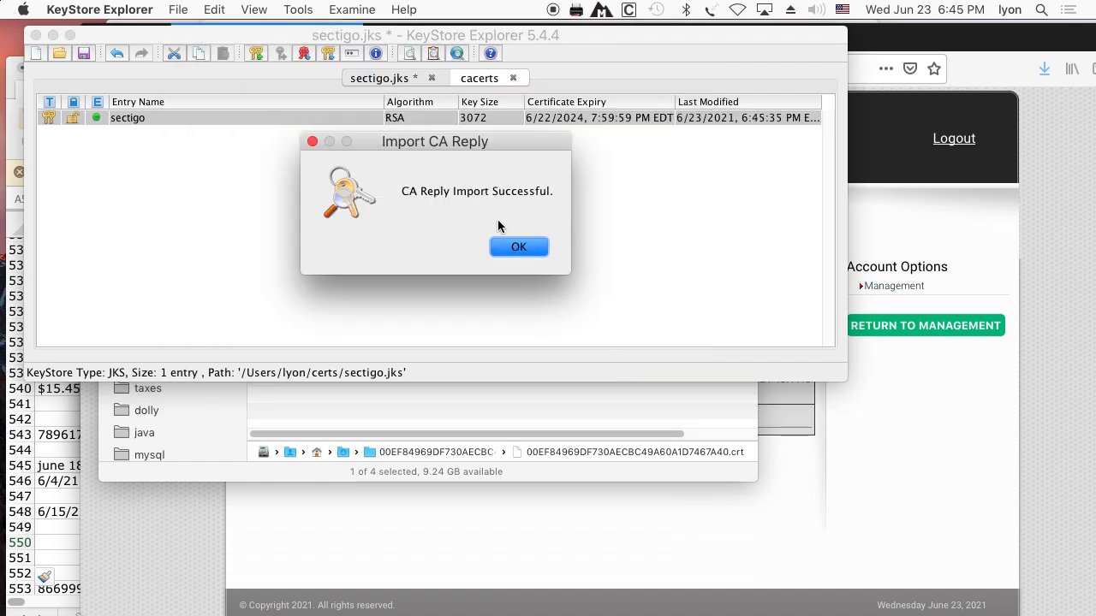
click(501, 250)
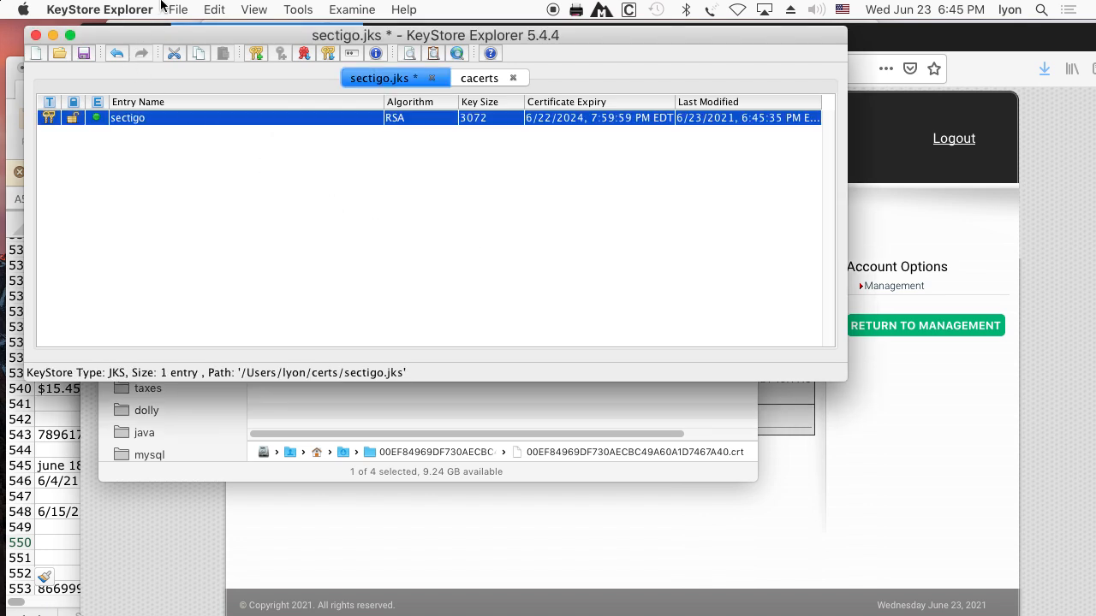
Try to import SectigoPublicCodeSigningRootR46_AAA.crt as a CA reply for the sectigo entry
right_click(133, 117)
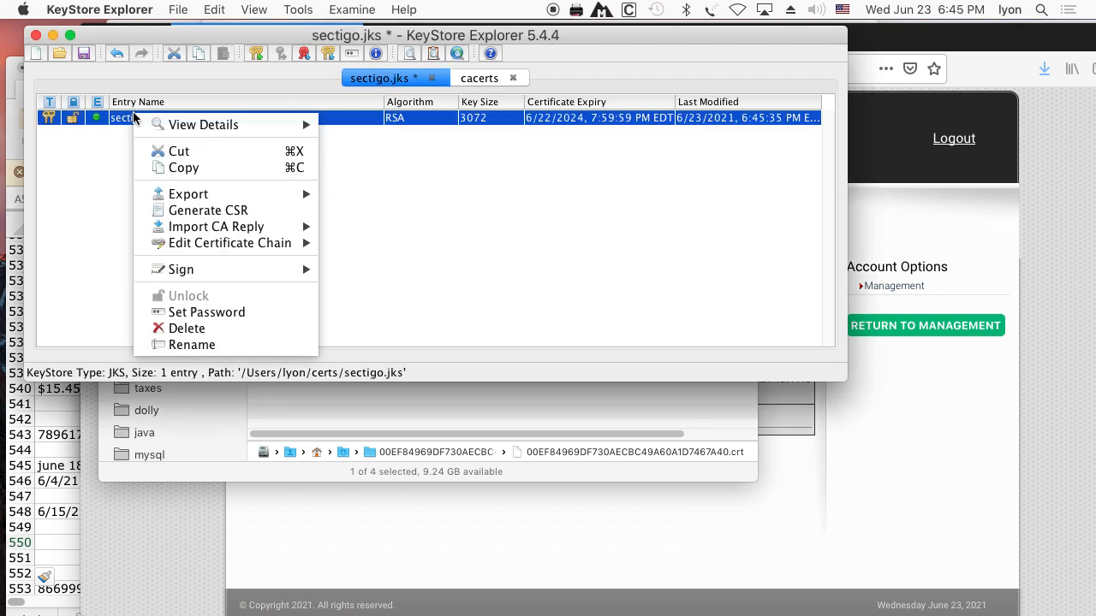
mouse_move(248, 244)
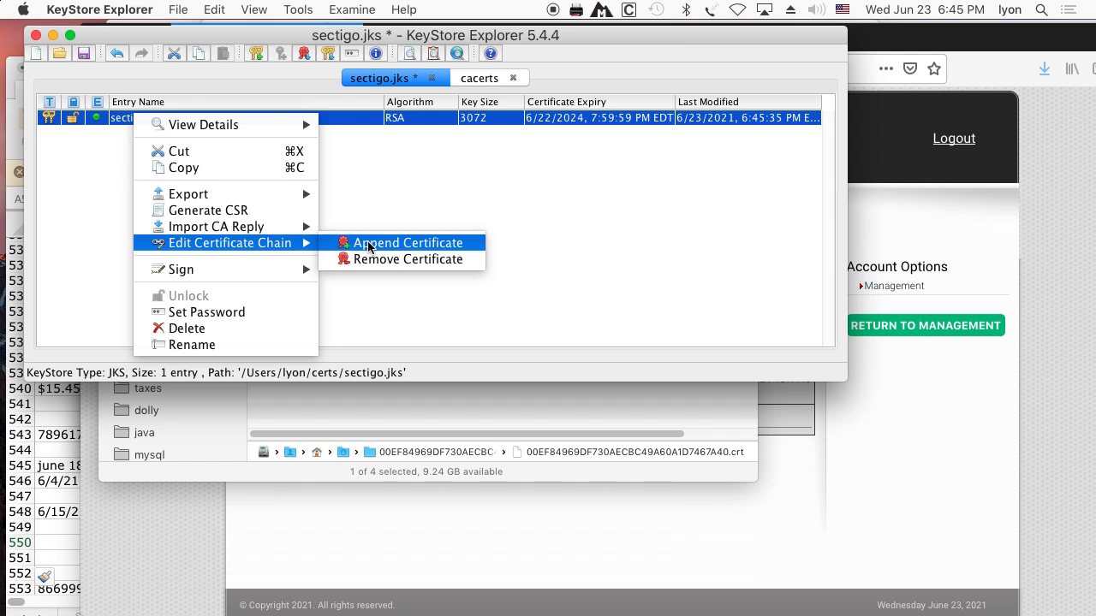
mouse_move(283, 226)
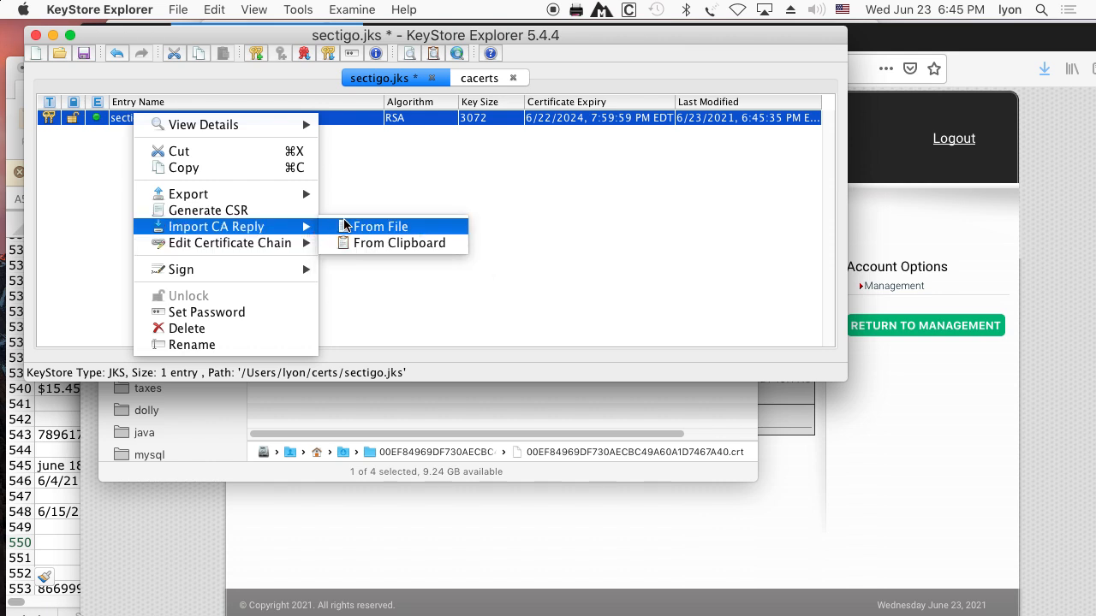
click(376, 226)
click(358, 151)
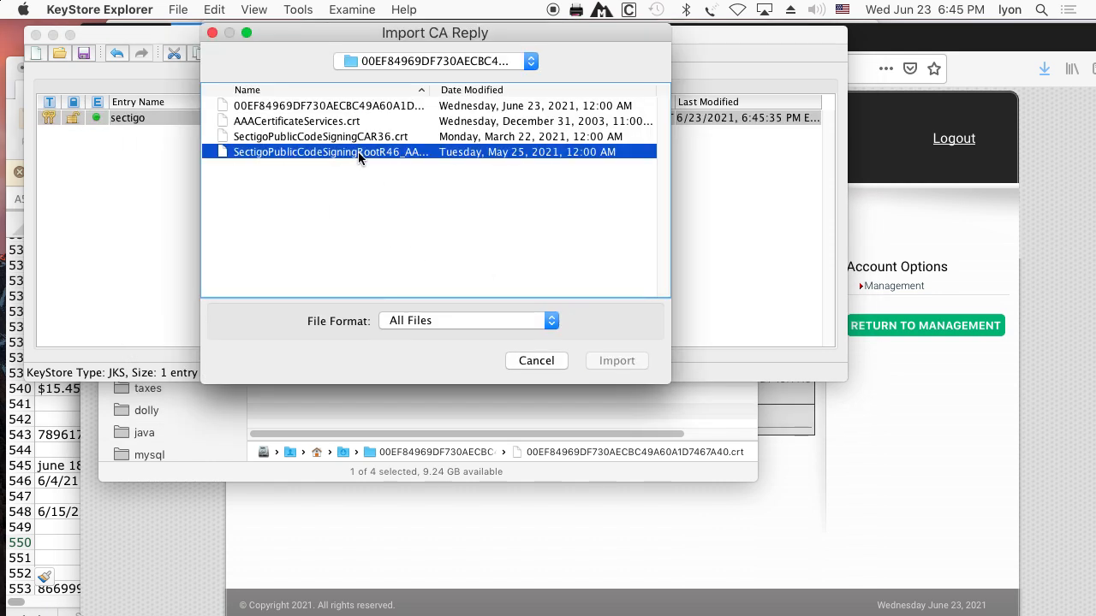
click(601, 361)
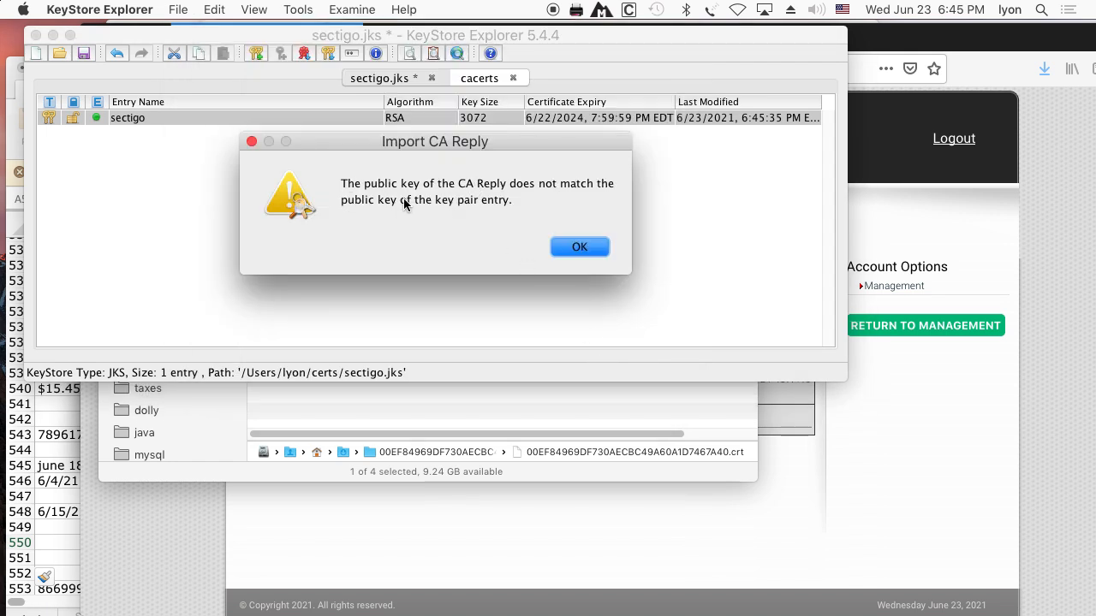
click(579, 247)
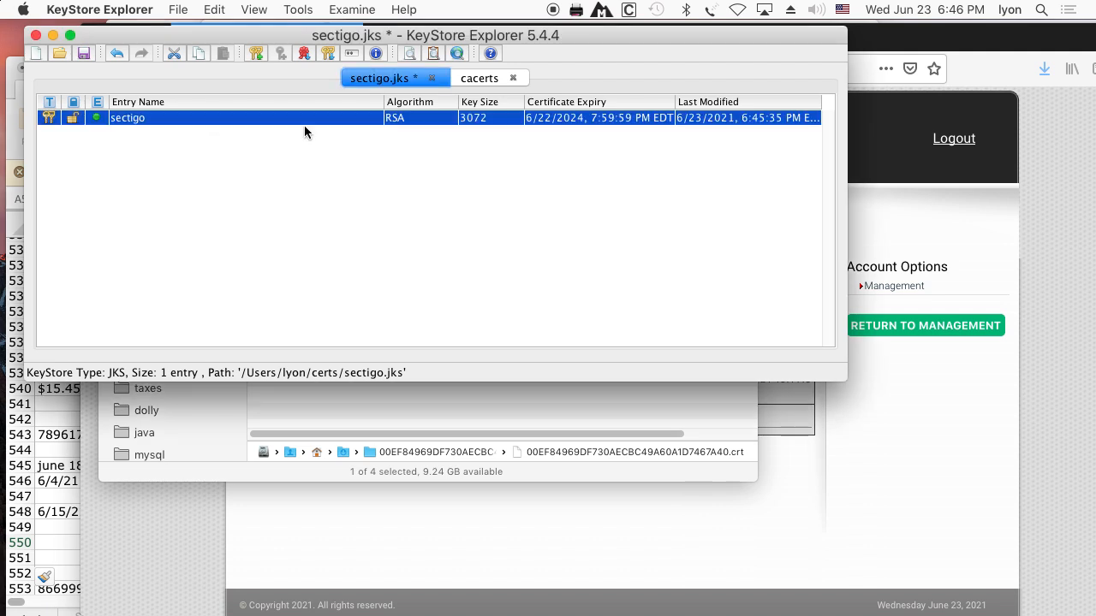
Try to append AAACertificateServices.crt to the sectigo entry's certificate chain
click(176, 8)
click(175, 8)
right_click(146, 117)
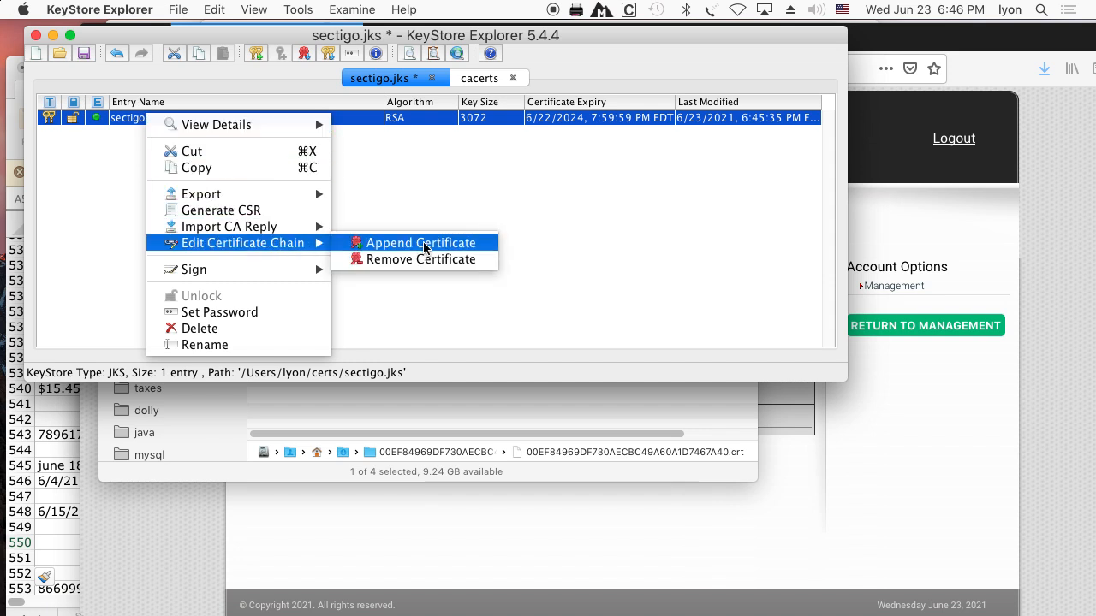
click(423, 243)
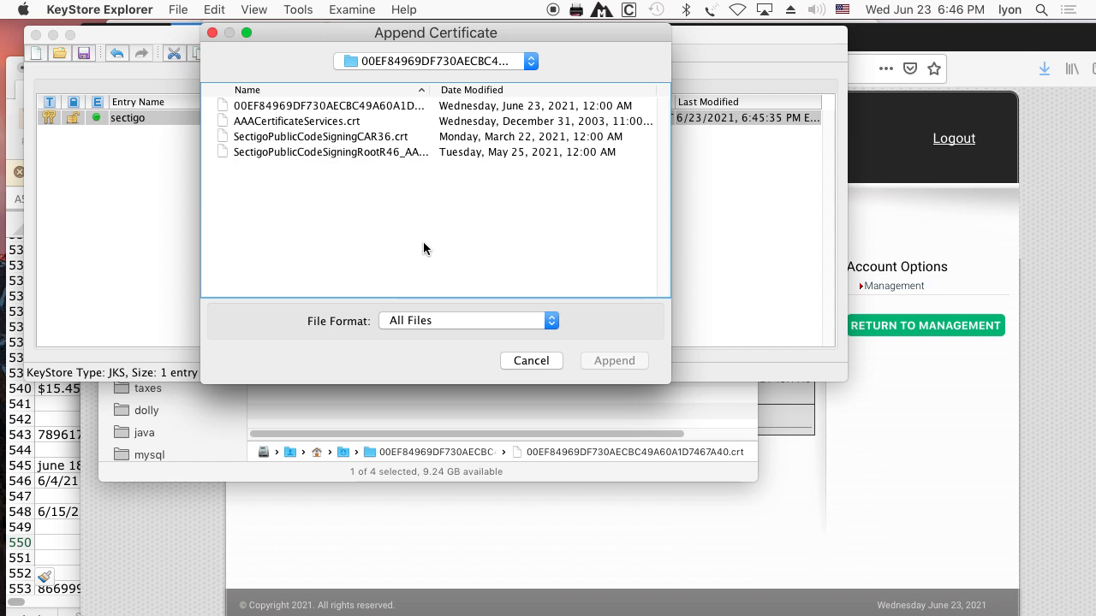
click(334, 122)
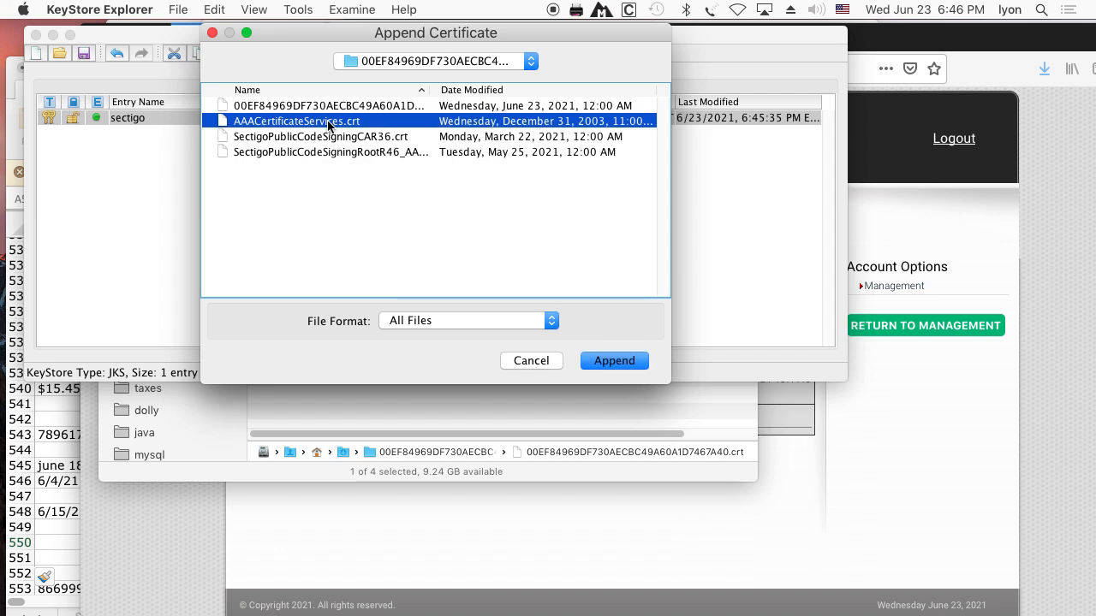
click(332, 154)
click(334, 124)
click(606, 363)
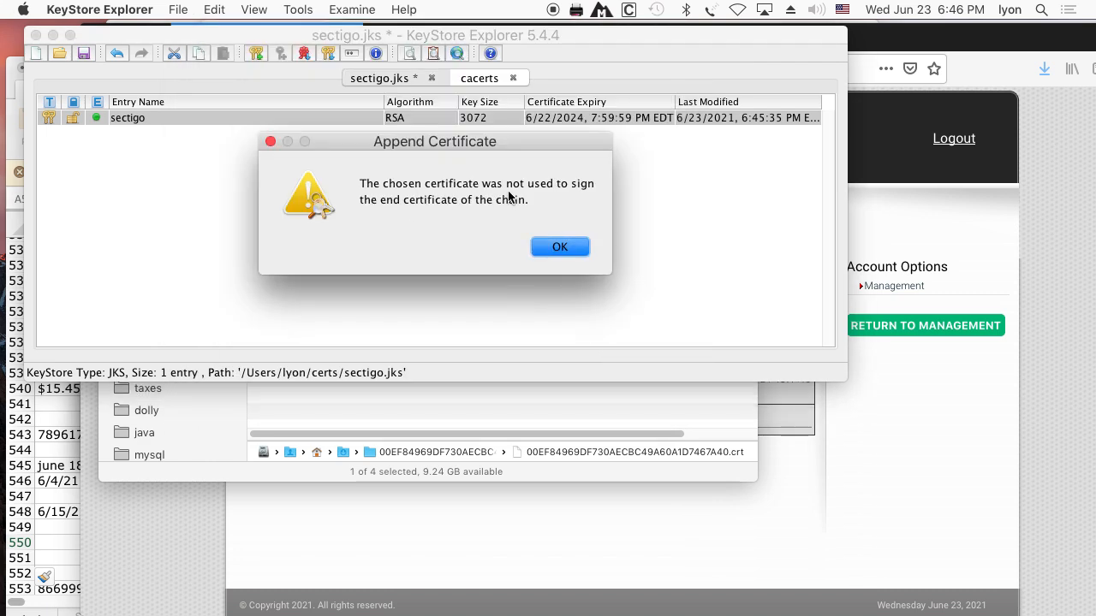
click(557, 248)
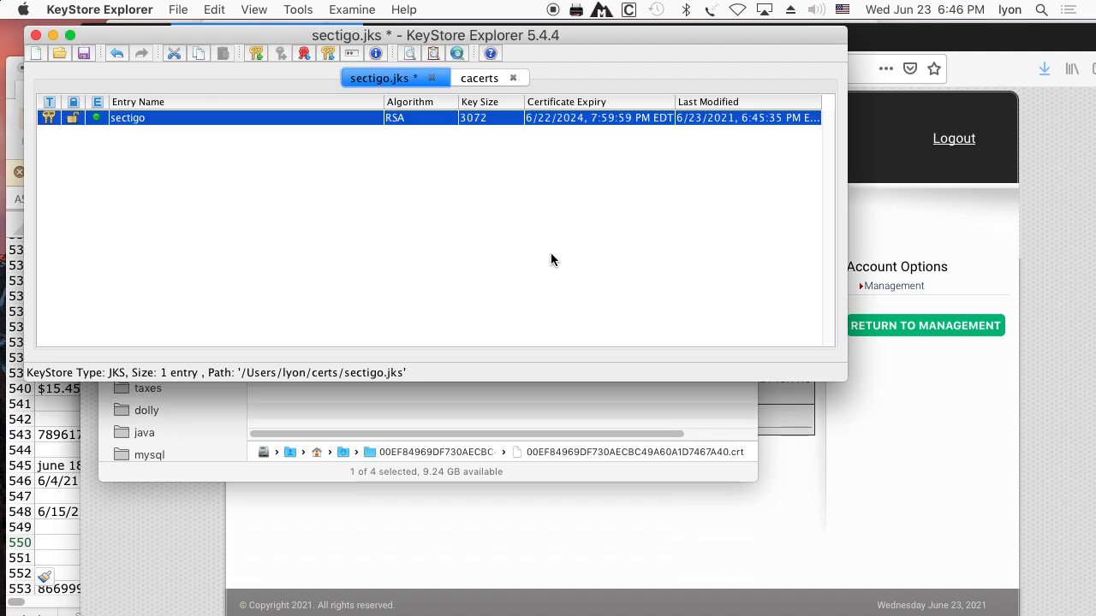
Examine the certificate chain details of the sectigo entry, including its hierarchy and issuer, and close them
right_click(190, 125)
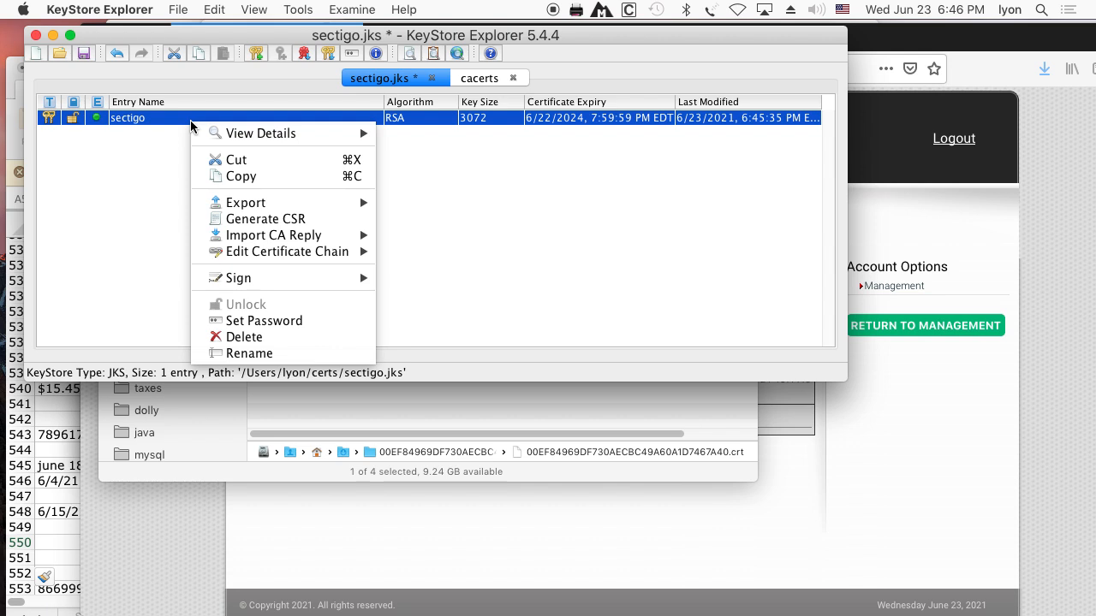
mouse_move(259, 133)
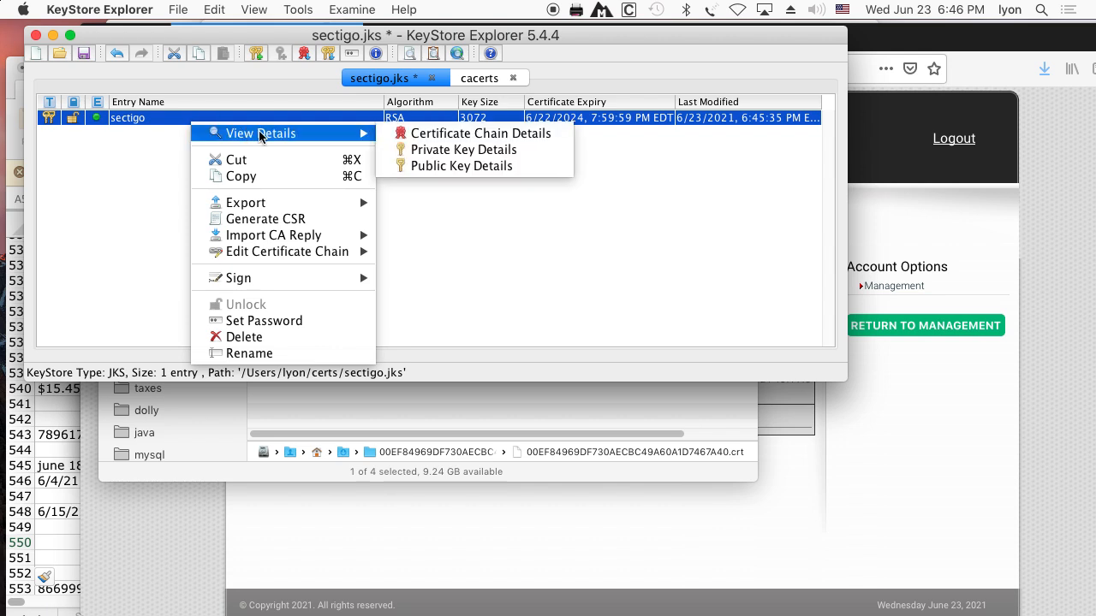
click(392, 134)
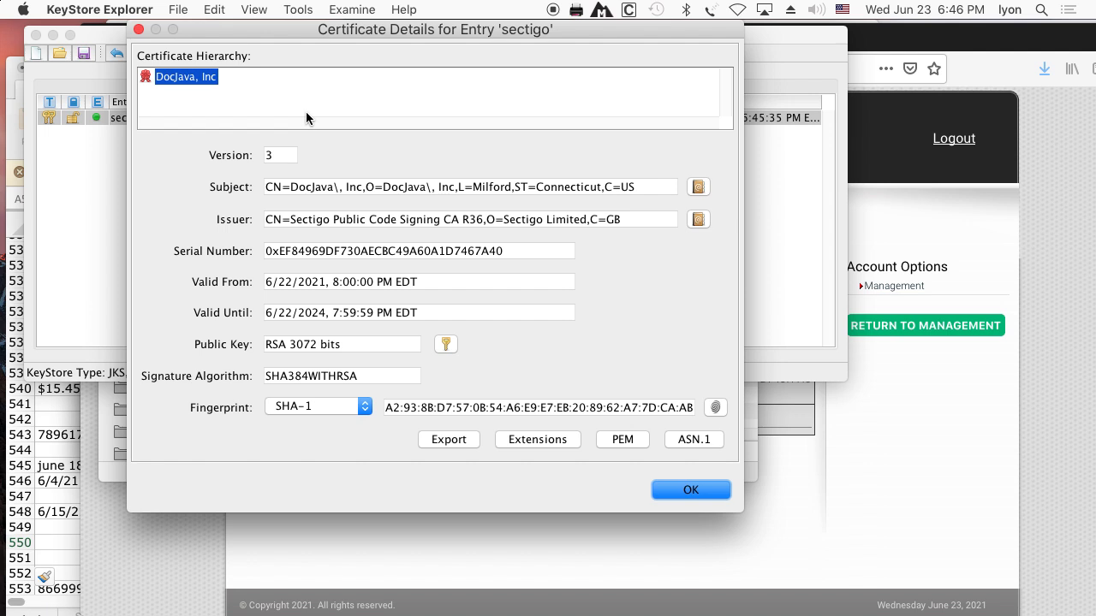
click(701, 486)
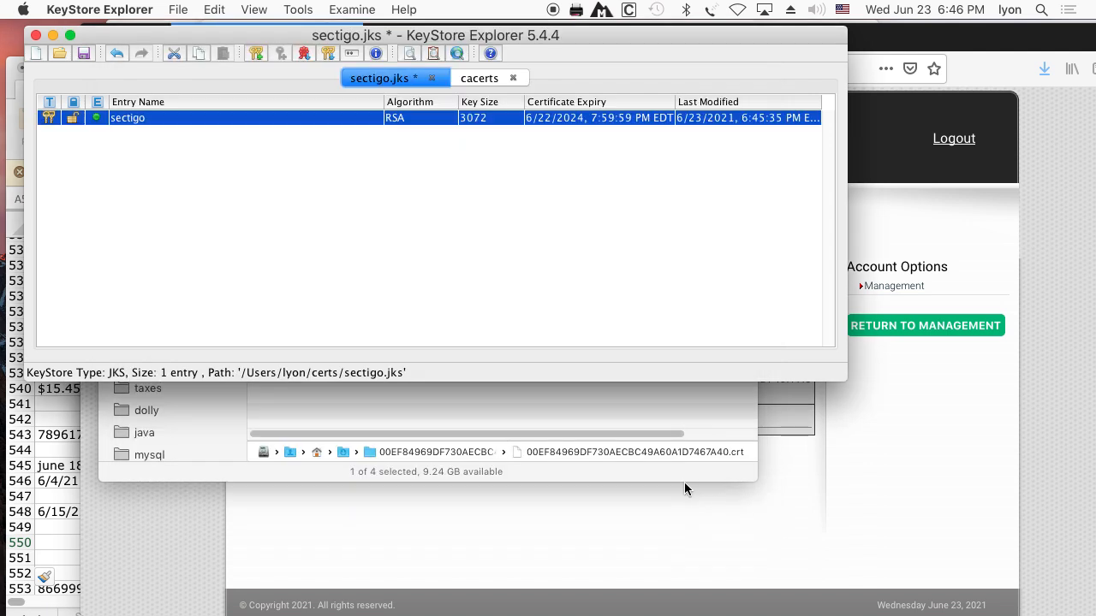
Examine the private key details and the public key details of the sectigo entry, closing each window after viewing
right_click(287, 118)
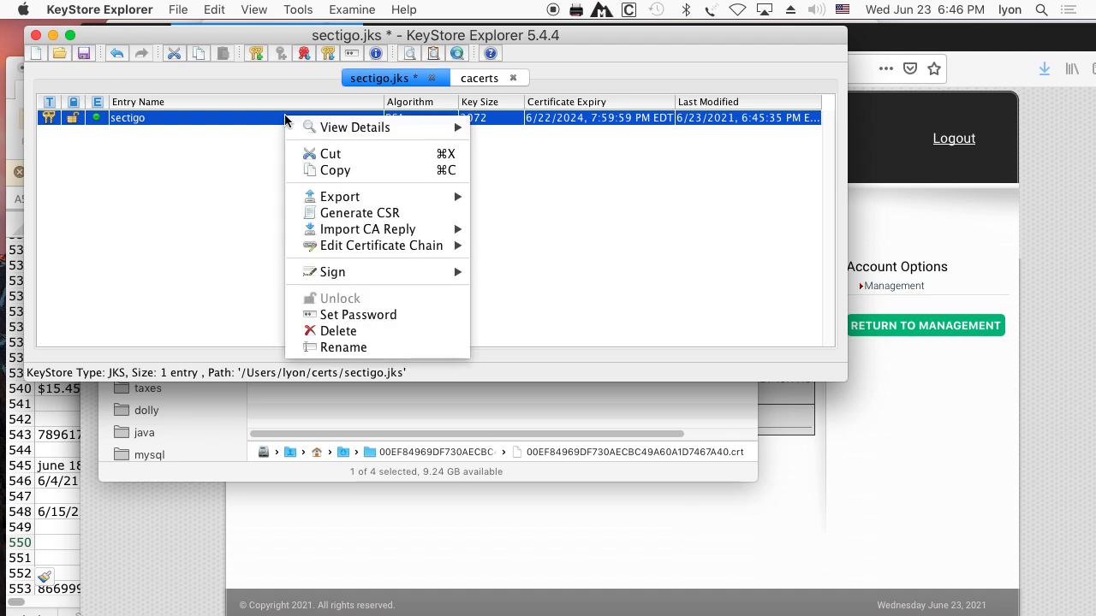
mouse_move(363, 128)
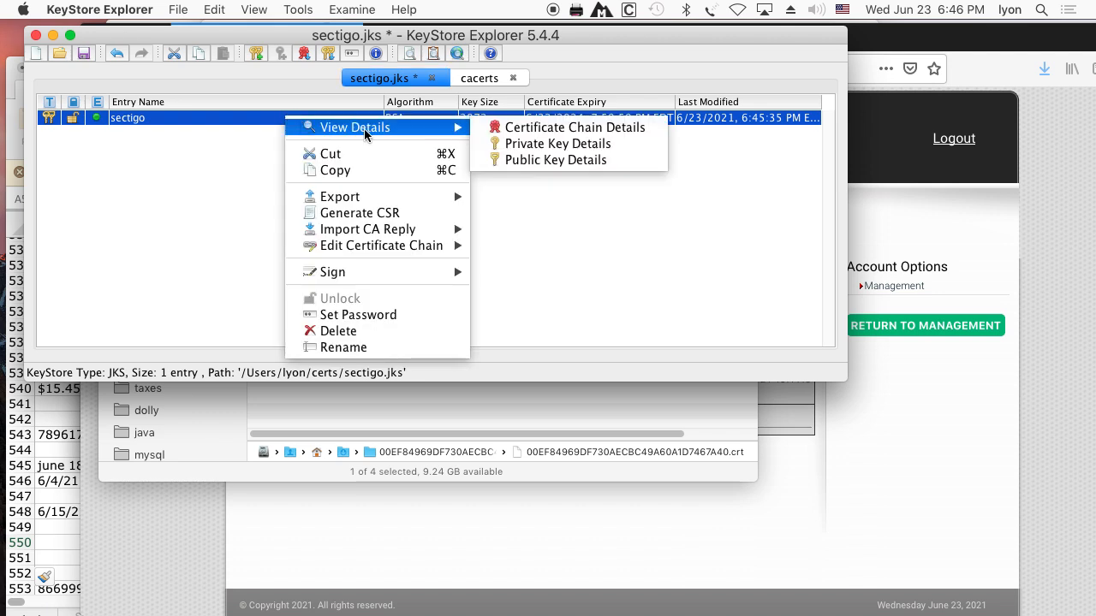
click(531, 144)
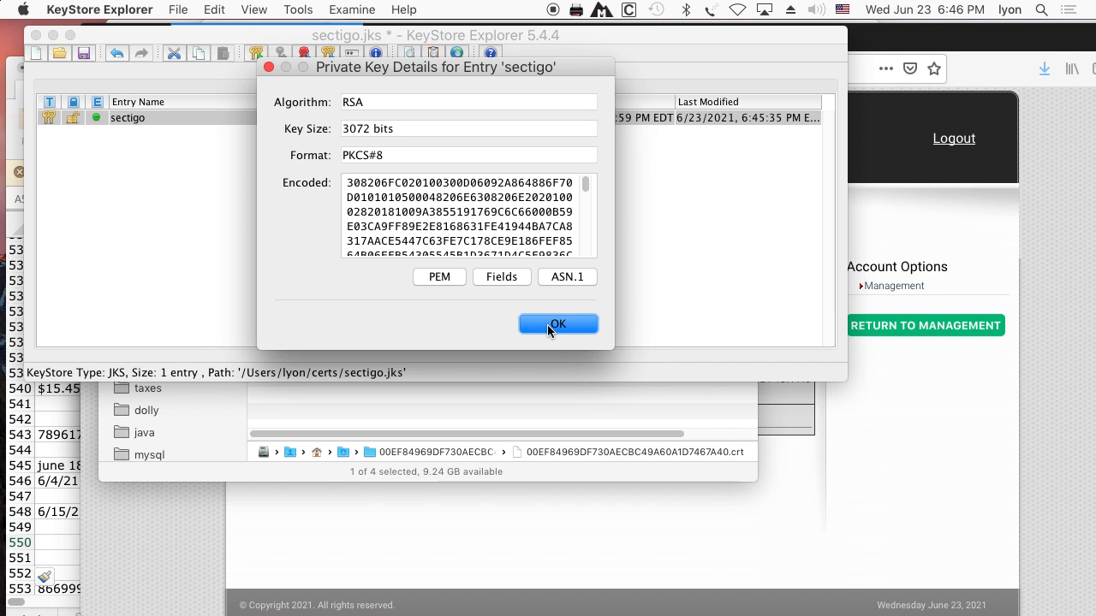
click(558, 325)
right_click(206, 118)
mouse_move(357, 132)
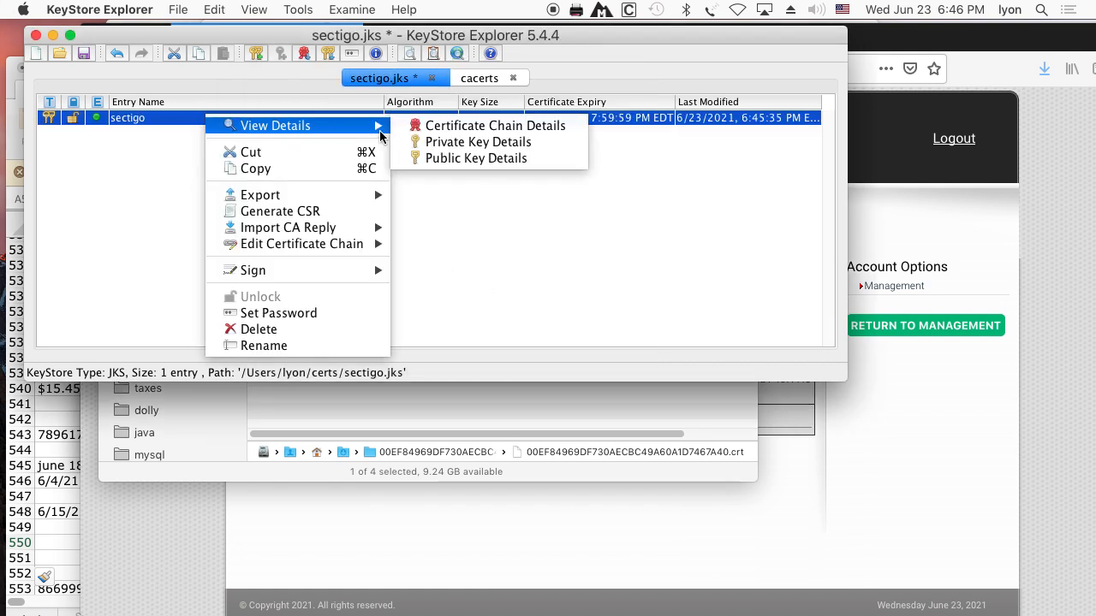
click(479, 160)
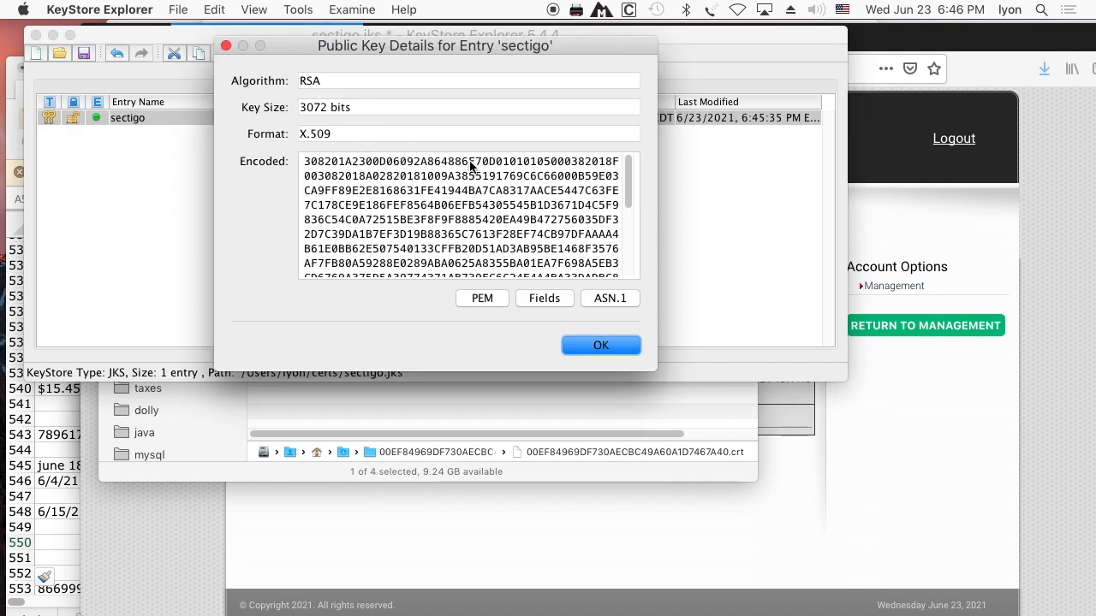
click(610, 347)
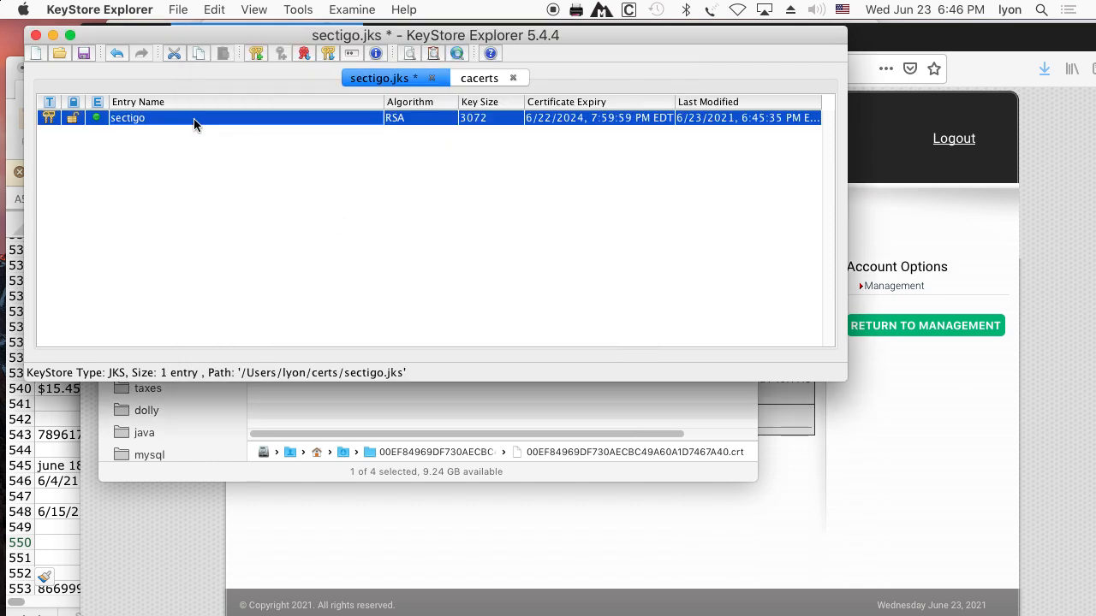
Review the sectigo entry's certificate details and its certificate hierarchy again, and close them
double_click(194, 119)
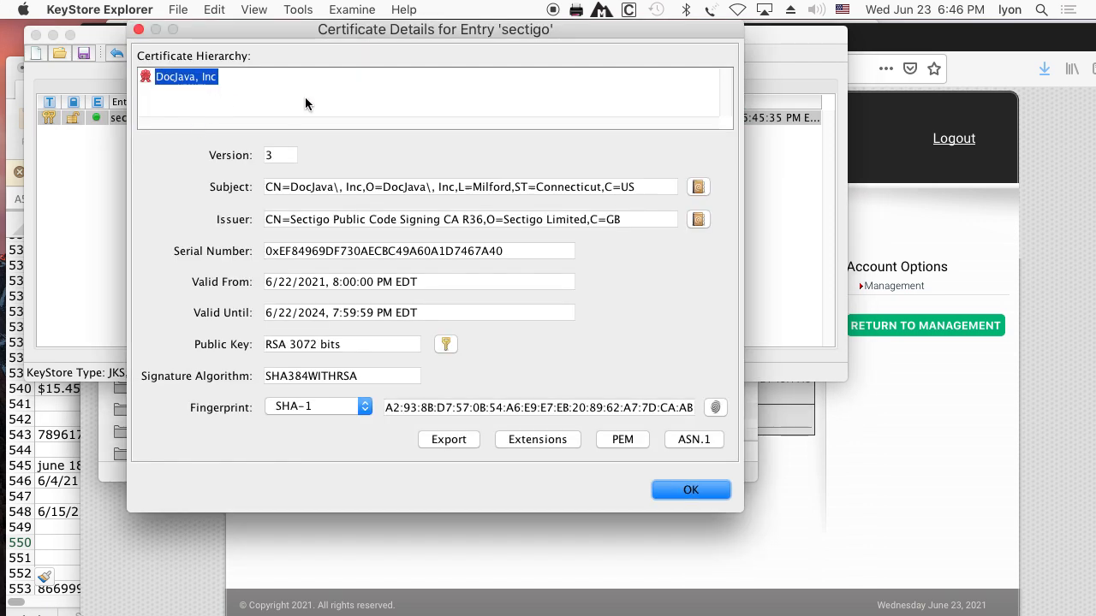
click(189, 82)
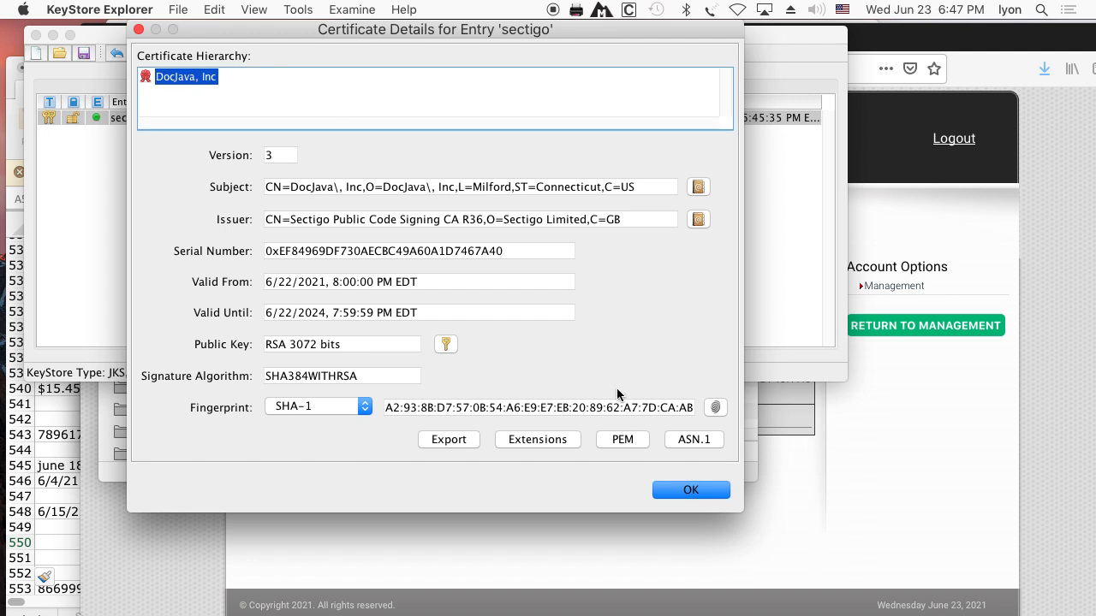
click(696, 490)
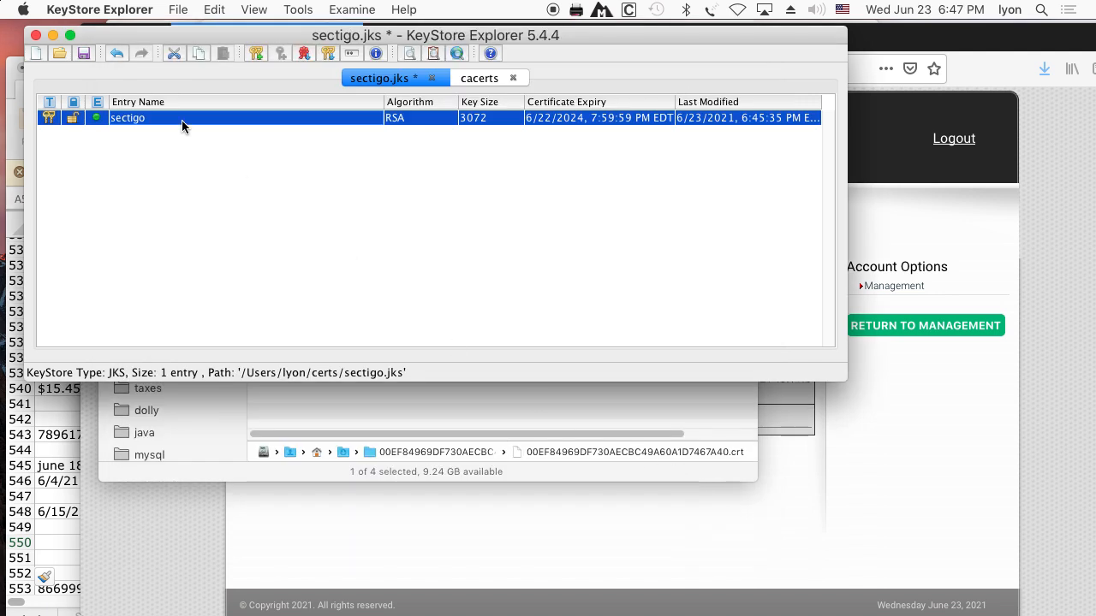
Close the cacerts keystore and quit KeyStore Explorer without saving the changes to sectigo.jks
click(495, 82)
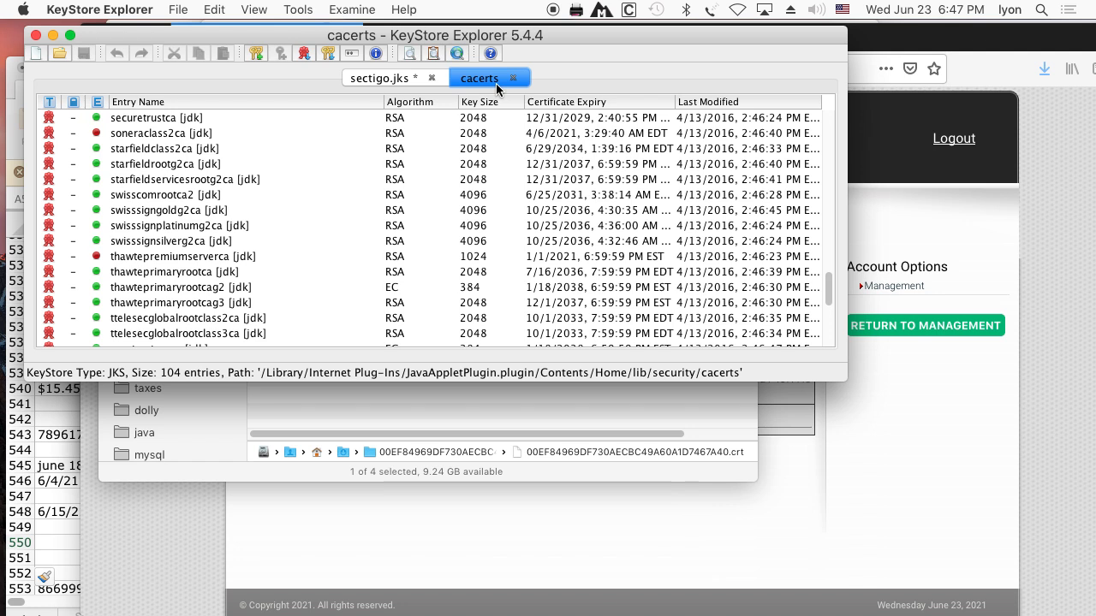
click(513, 78)
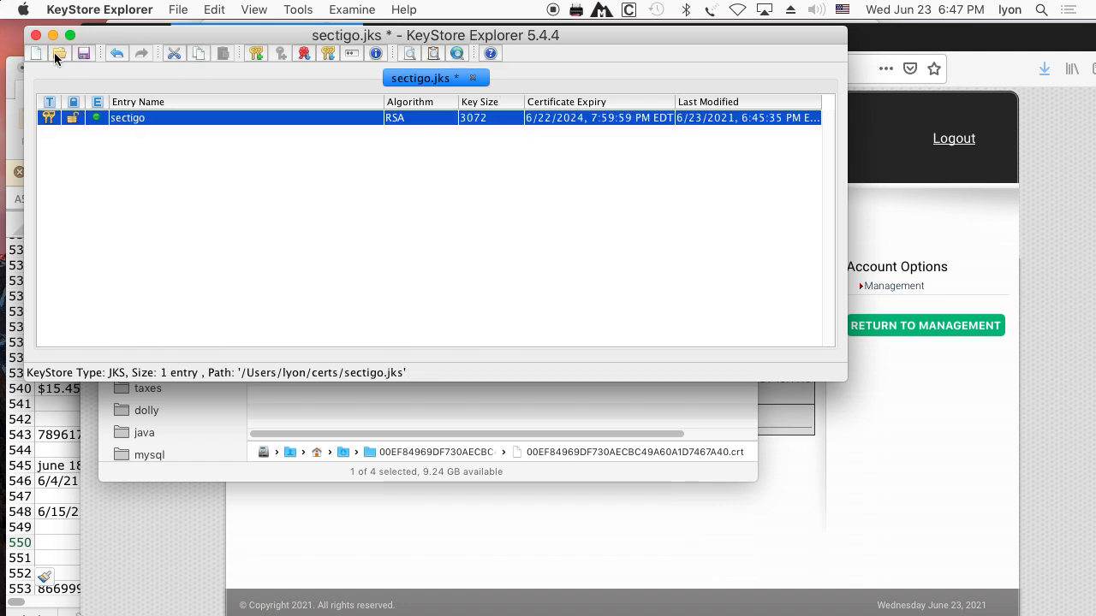
click(68, 10)
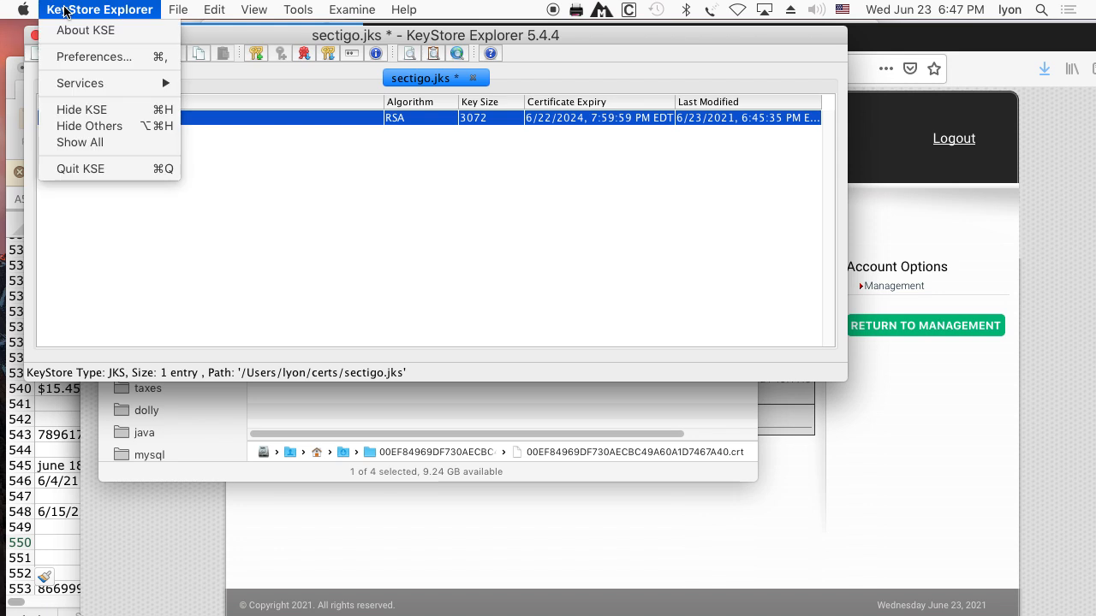
click(80, 169)
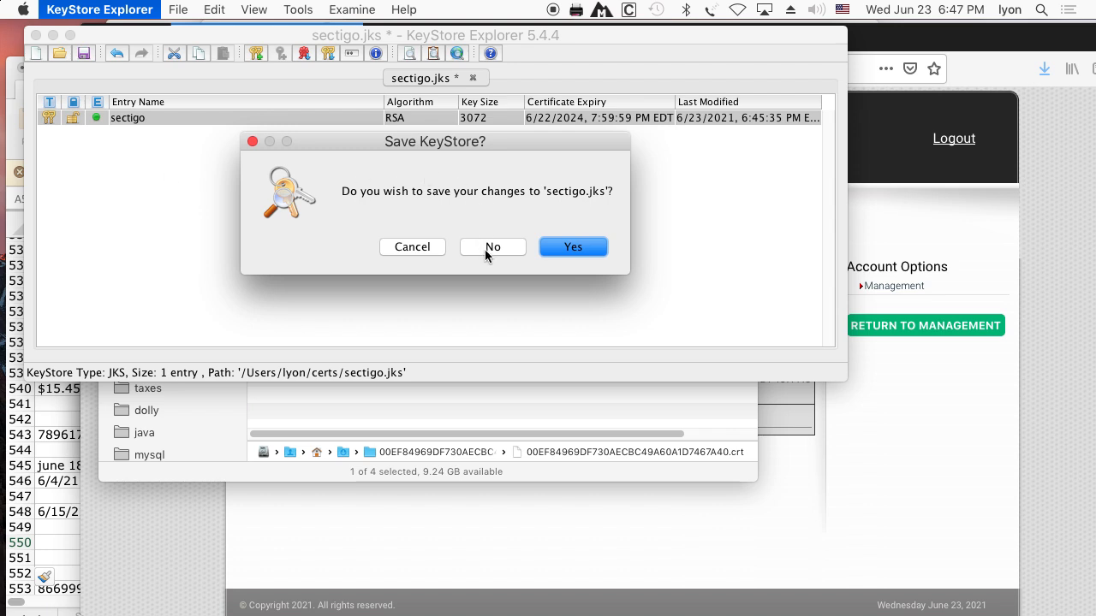
click(484, 249)
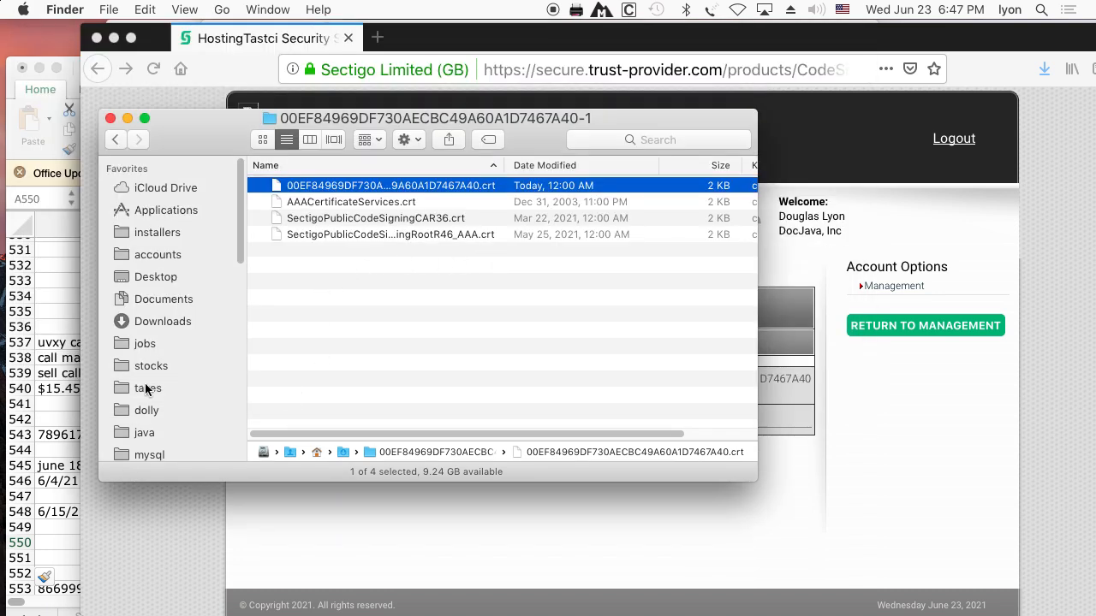
Relaunch KeyStore Explorer from the Applications folder and dismiss the Tip of the Day
click(148, 214)
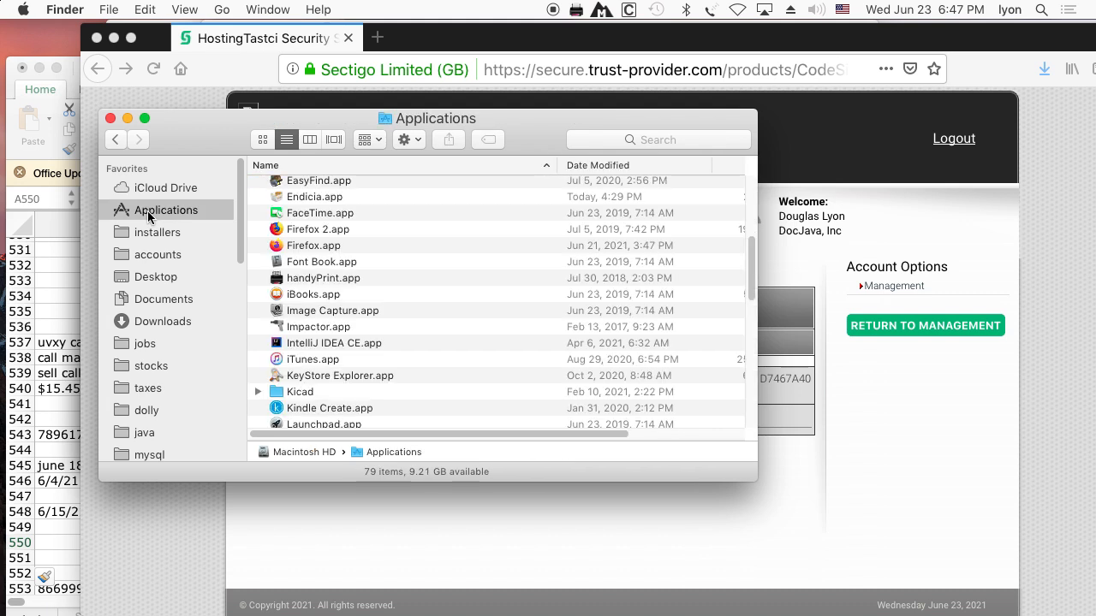
click(344, 374)
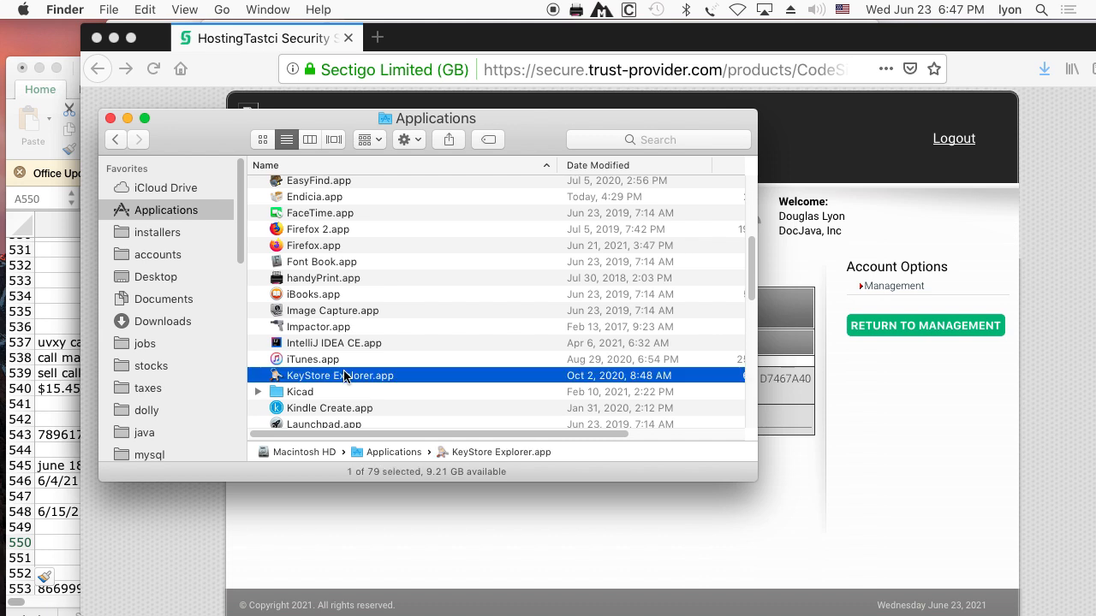
double_click(344, 377)
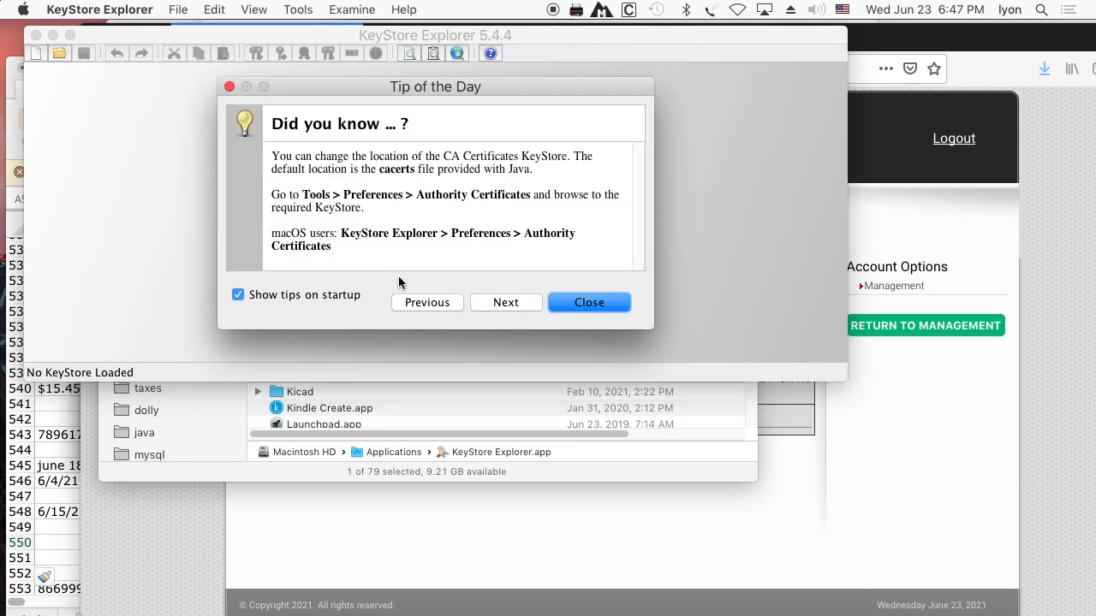
click(561, 304)
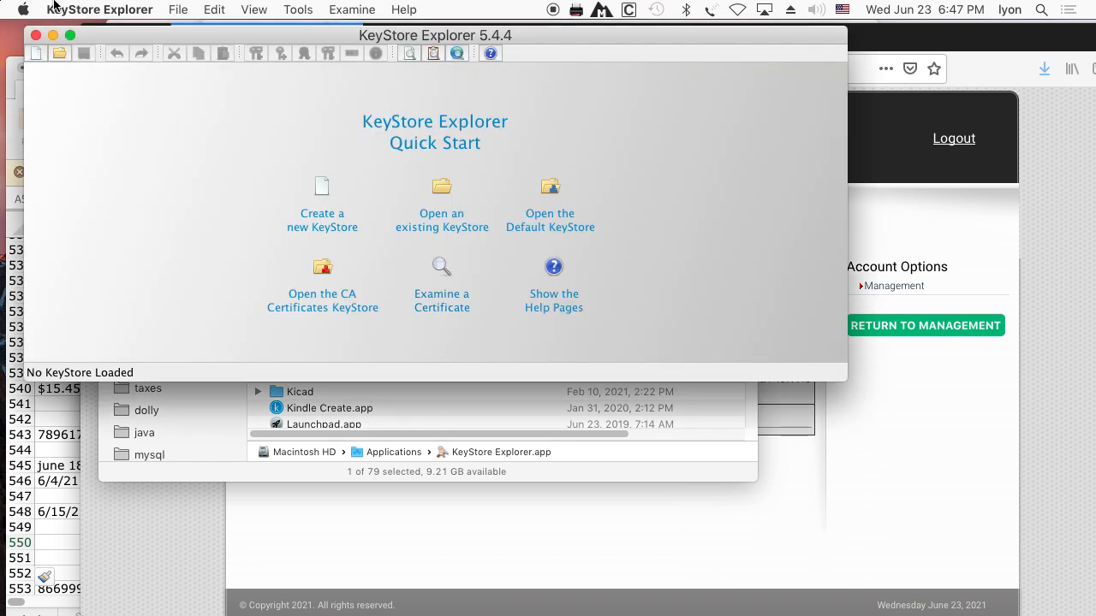
Open sectigo.jks from the certs folder in the home directory and unlock it with the keystore password
click(178, 9)
click(205, 49)
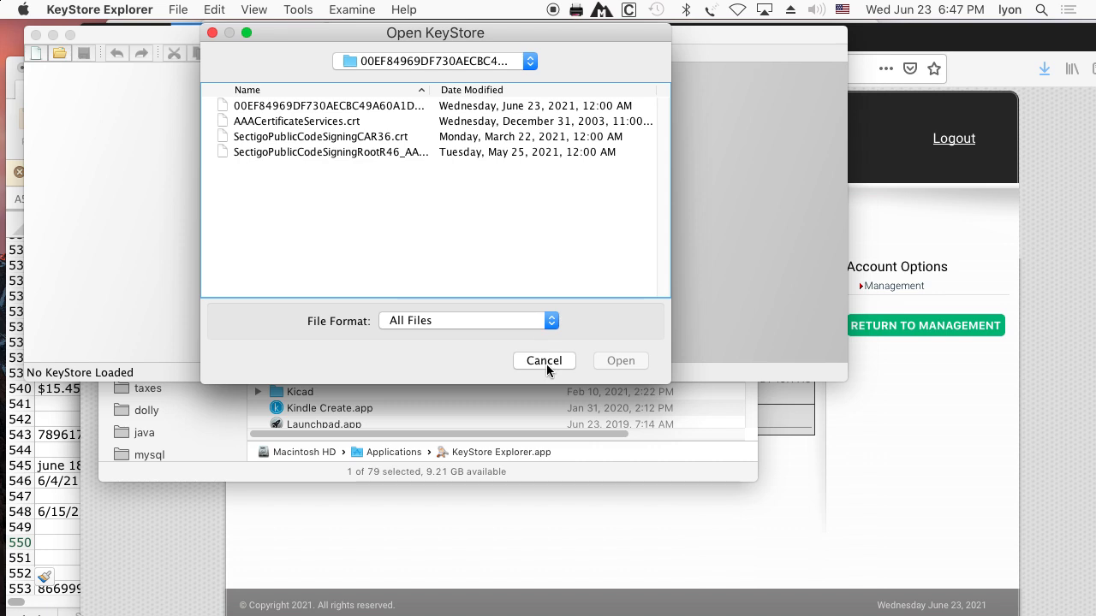
click(475, 61)
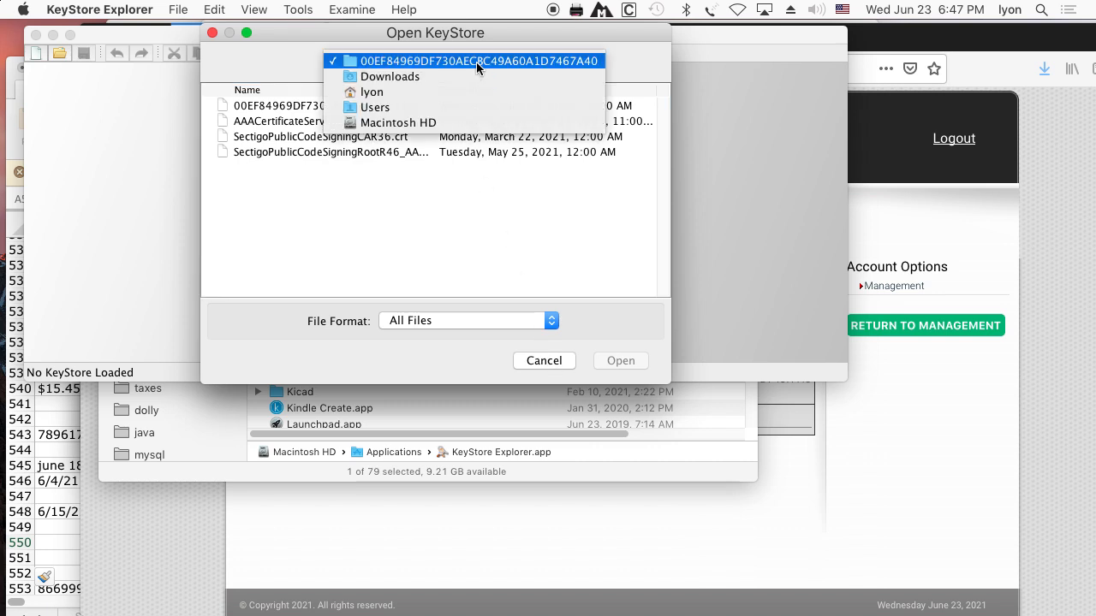
click(381, 92)
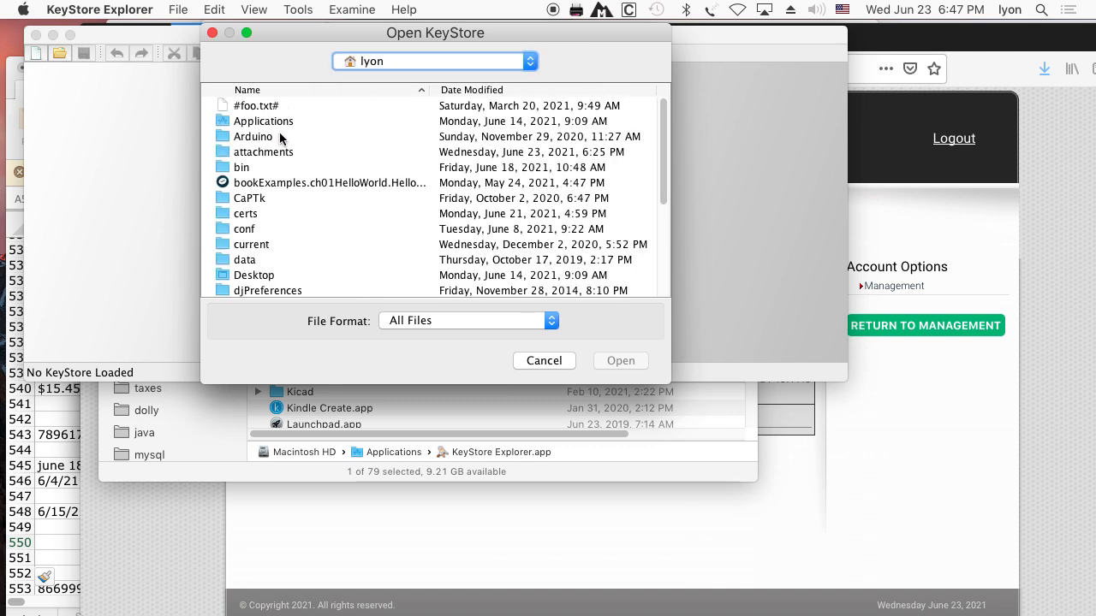
double_click(289, 220)
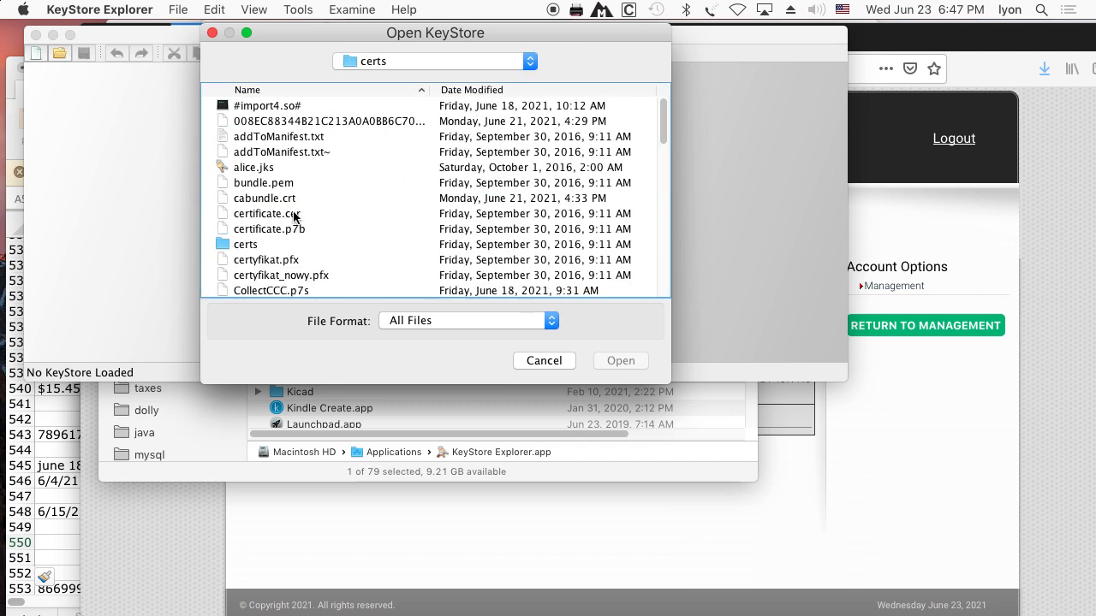
scroll(300, 223, down, 5)
scroll(301, 224, down, 10)
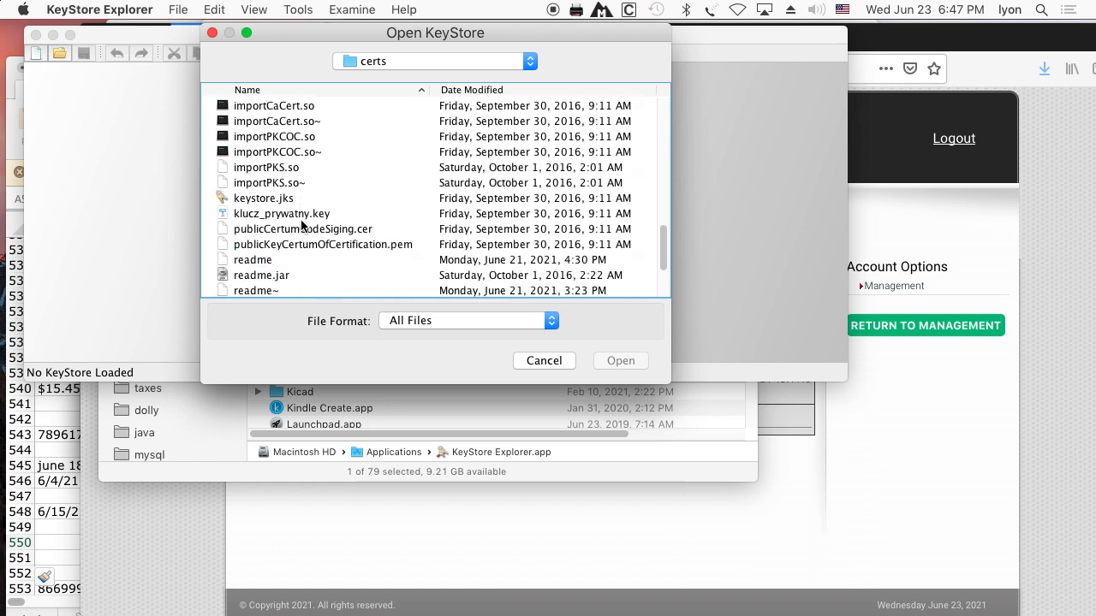
scroll(300, 225, down, 3)
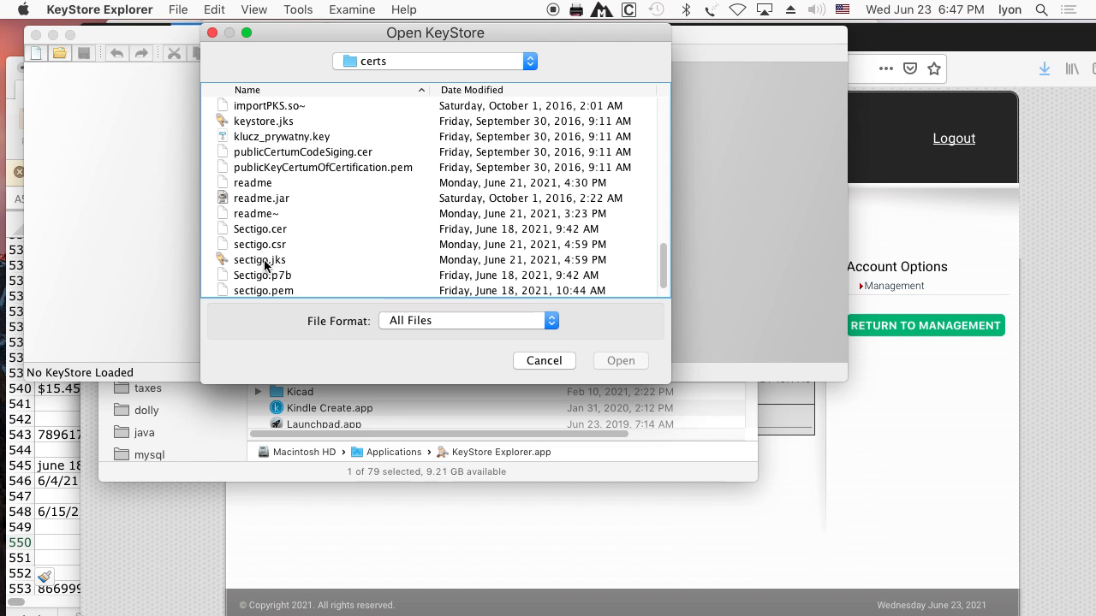
click(264, 261)
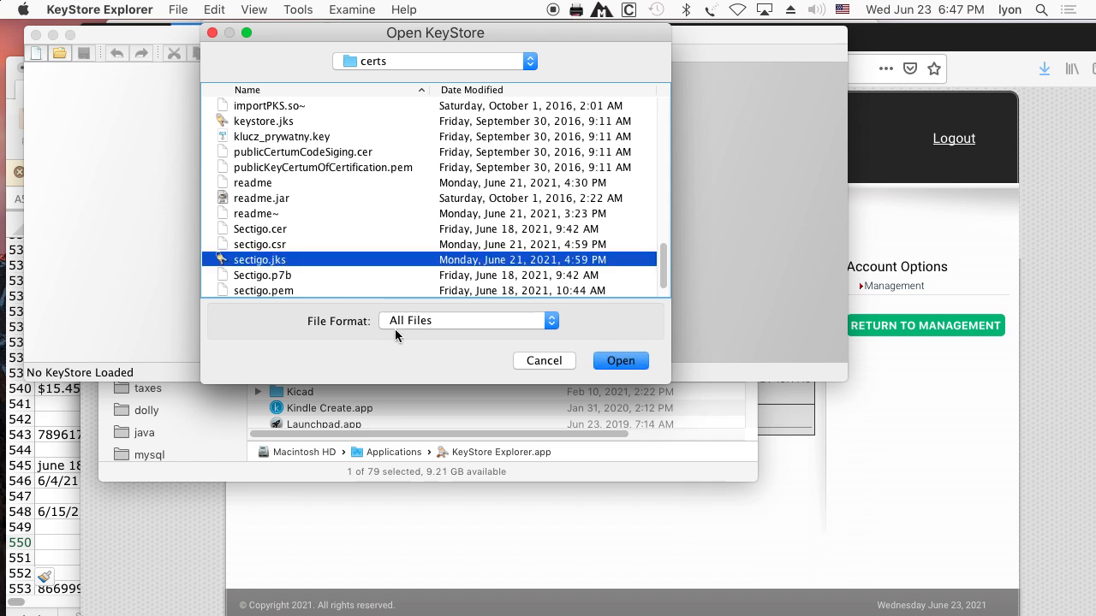
click(638, 360)
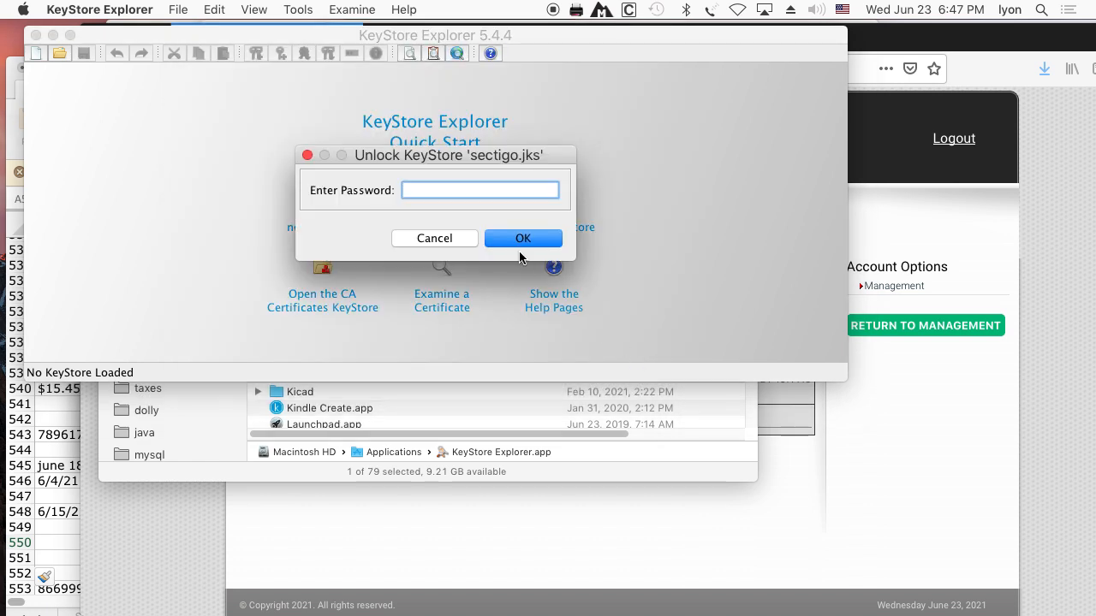
text(•••••••)
key(Return)
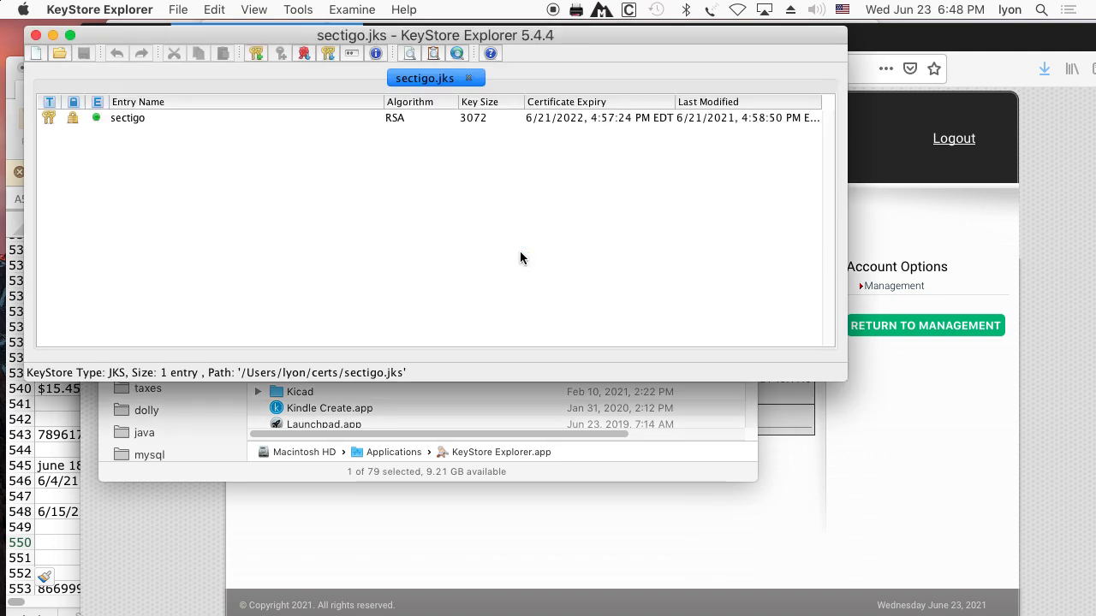
Start importing a CA reply from file for the sectigo entry, unlocking the entry with its password
click(139, 117)
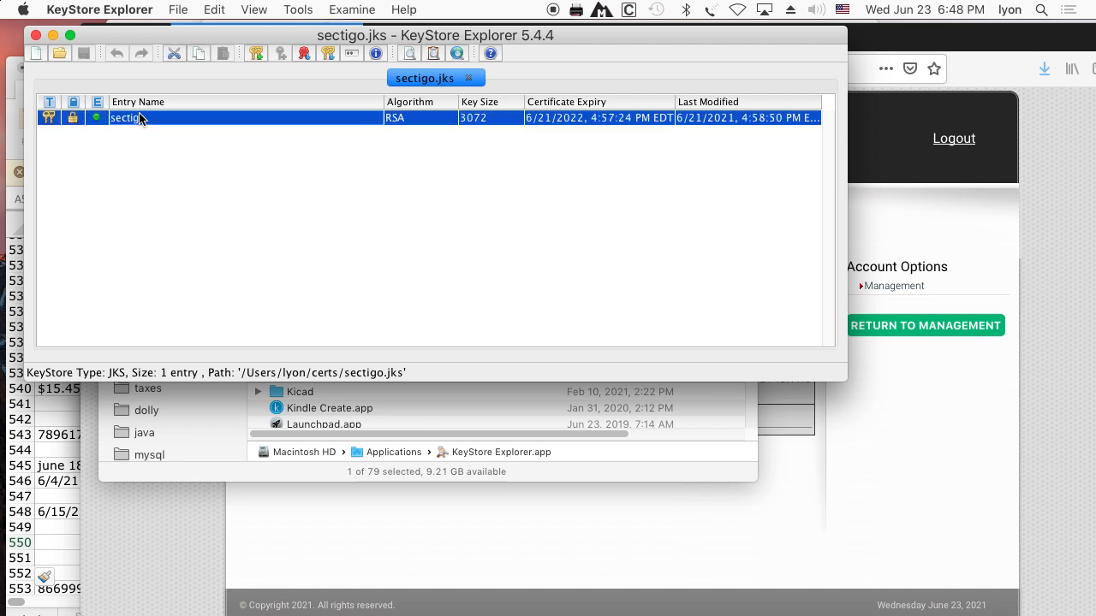
right_click(140, 118)
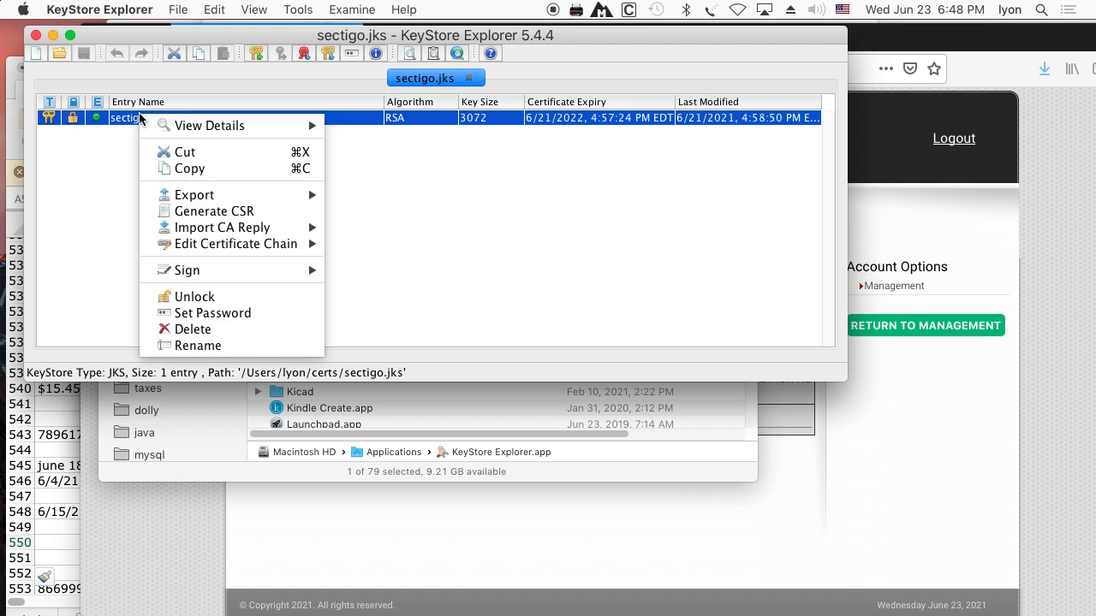
mouse_move(221, 228)
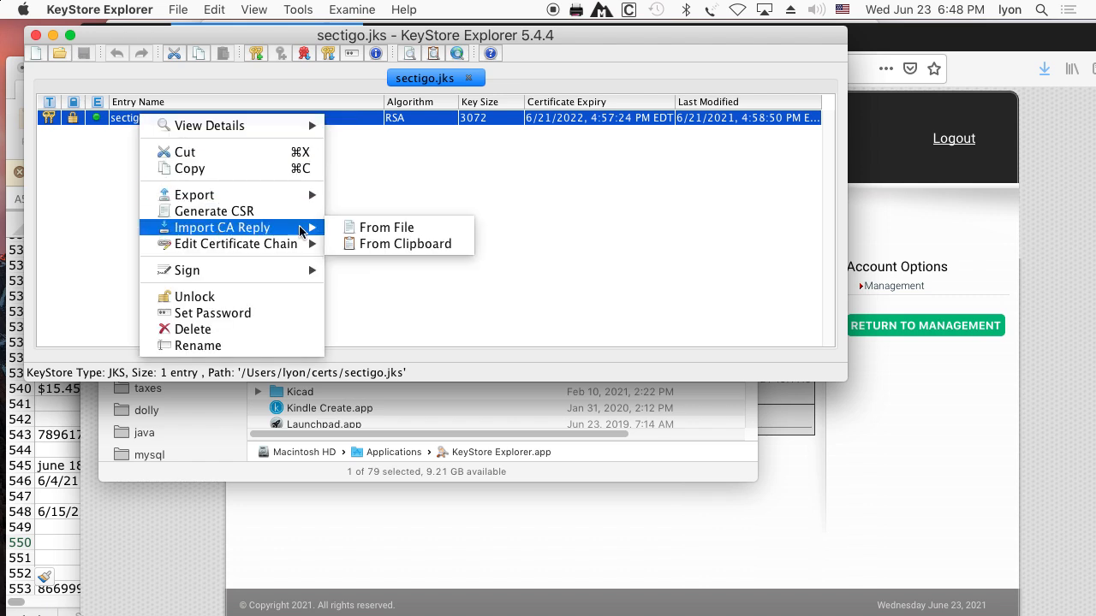
click(363, 227)
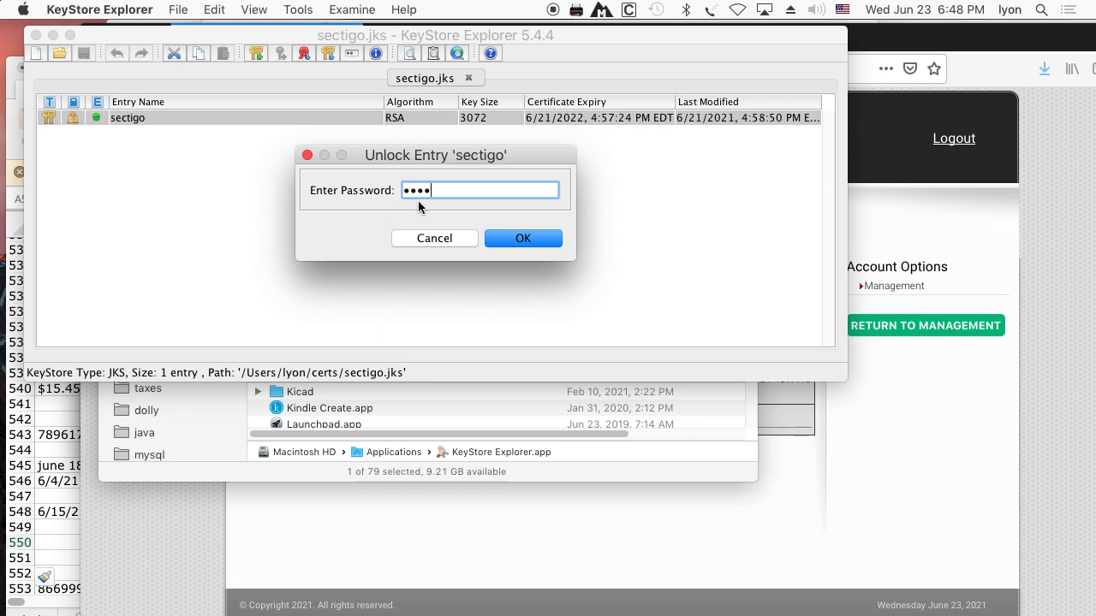
key(Return)
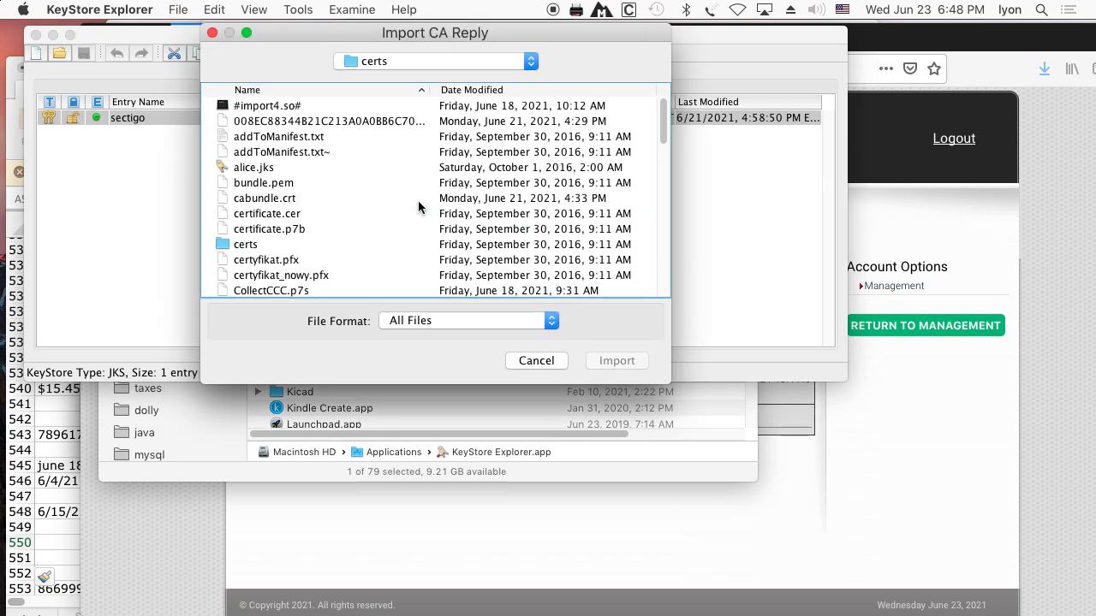
Import the 00EF84969DF730AECBC49A60A1D… certificate as the sectigo entry's CA reply from the first like-named folder in Downloads
click(407, 58)
click(399, 76)
scroll(299, 256, down, 3)
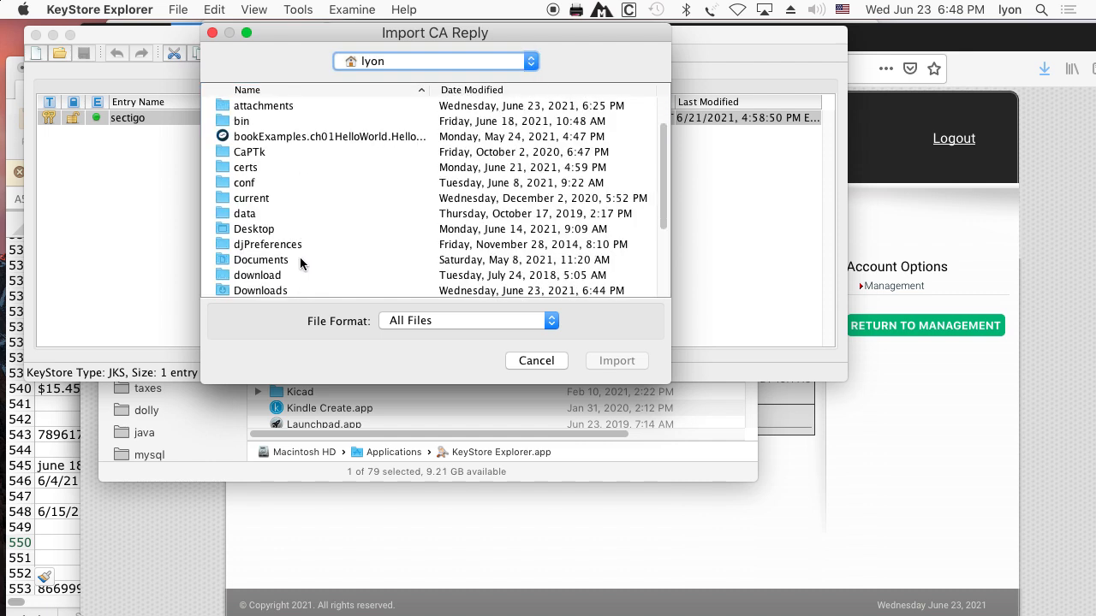
scroll(299, 263, down, 1)
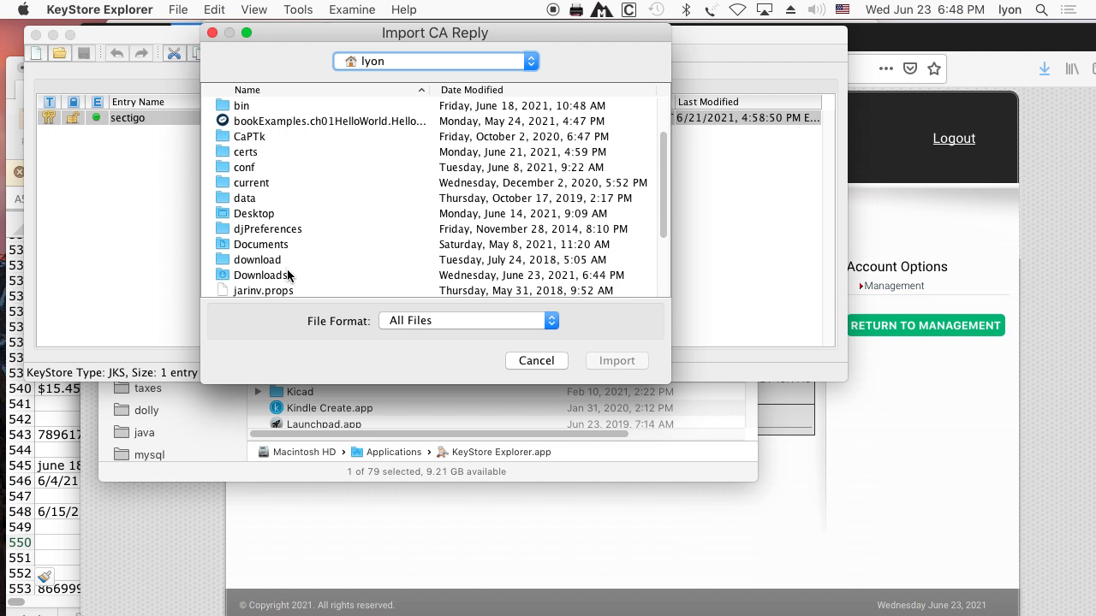
double_click(287, 275)
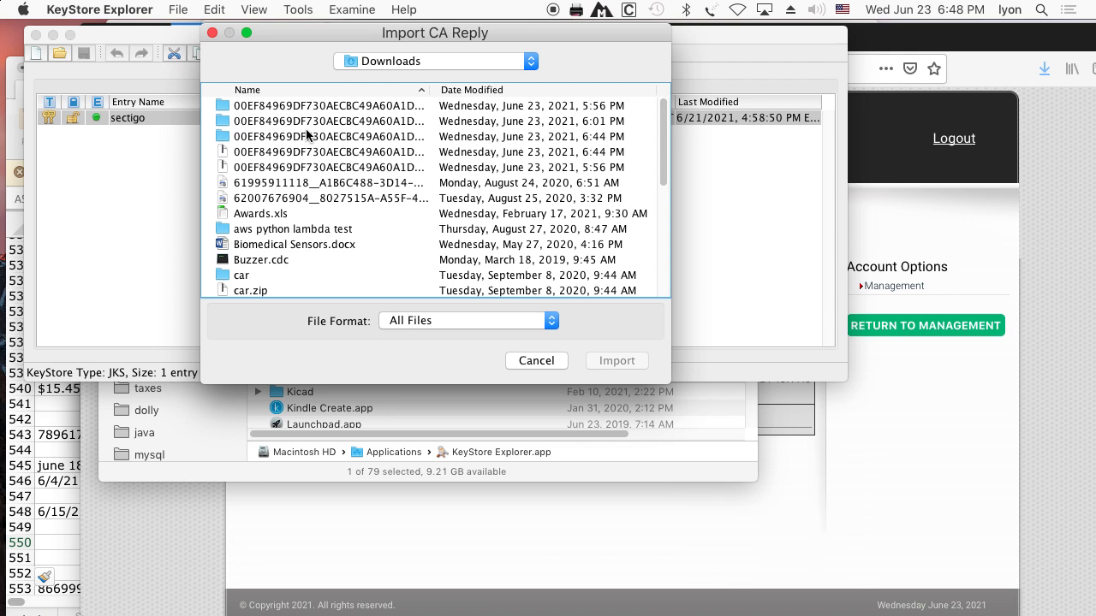
double_click(306, 106)
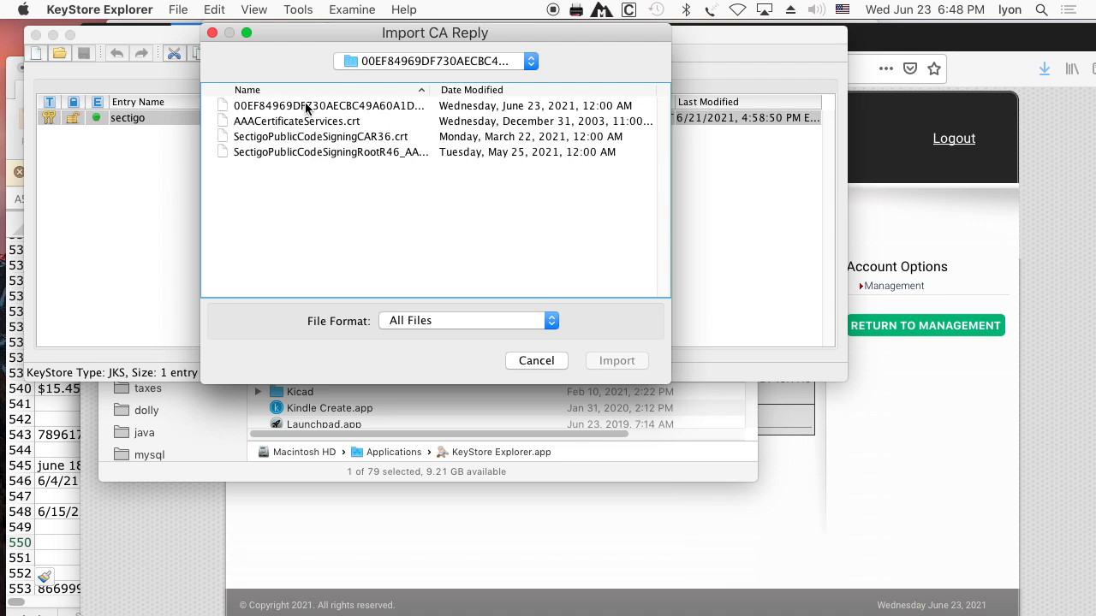
click(305, 106)
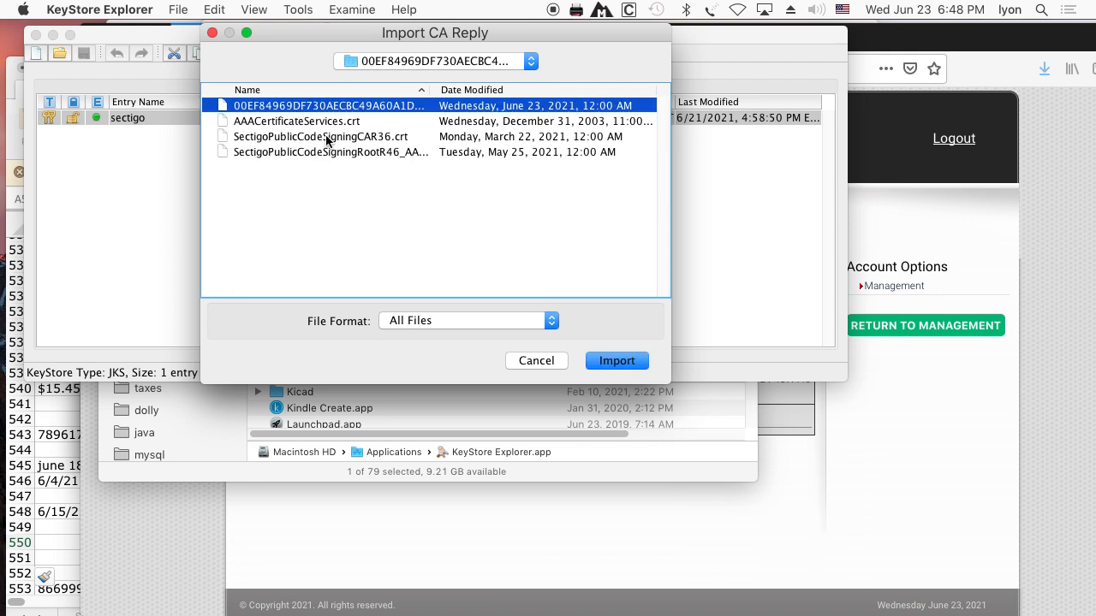
click(617, 360)
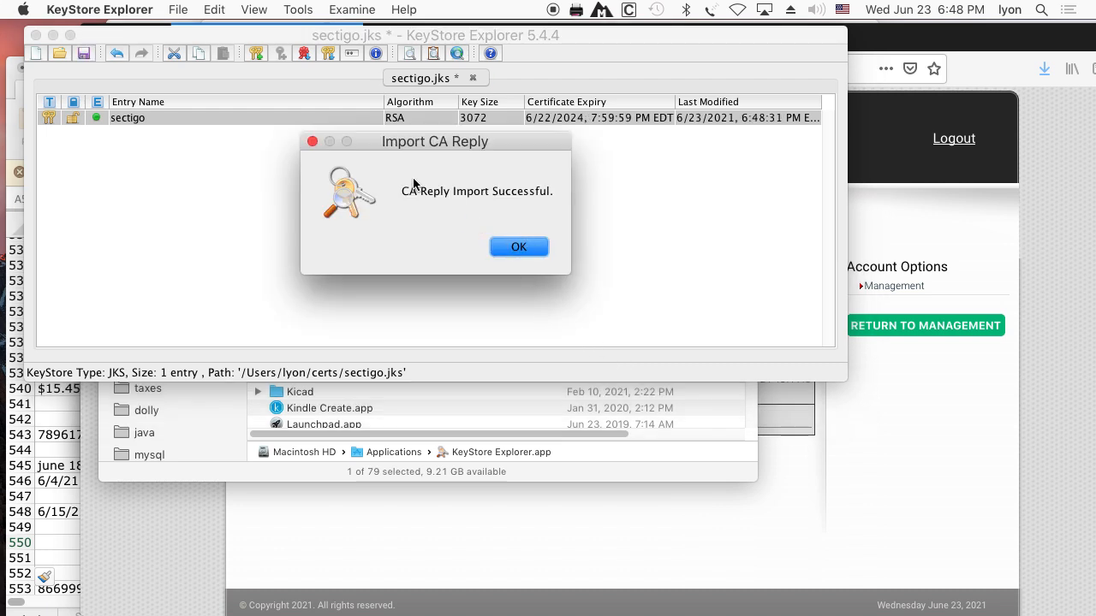
click(516, 247)
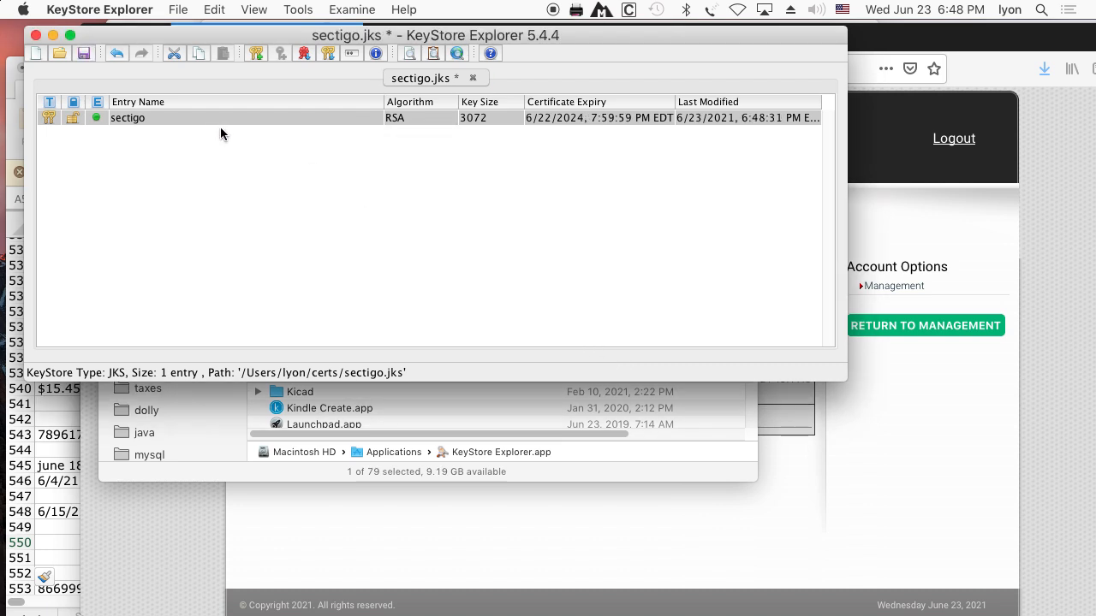
Try to append AAACertificateServices.crt to the sectigo entry's certificate chain directly after the imported certificate
click(206, 119)
right_click(206, 118)
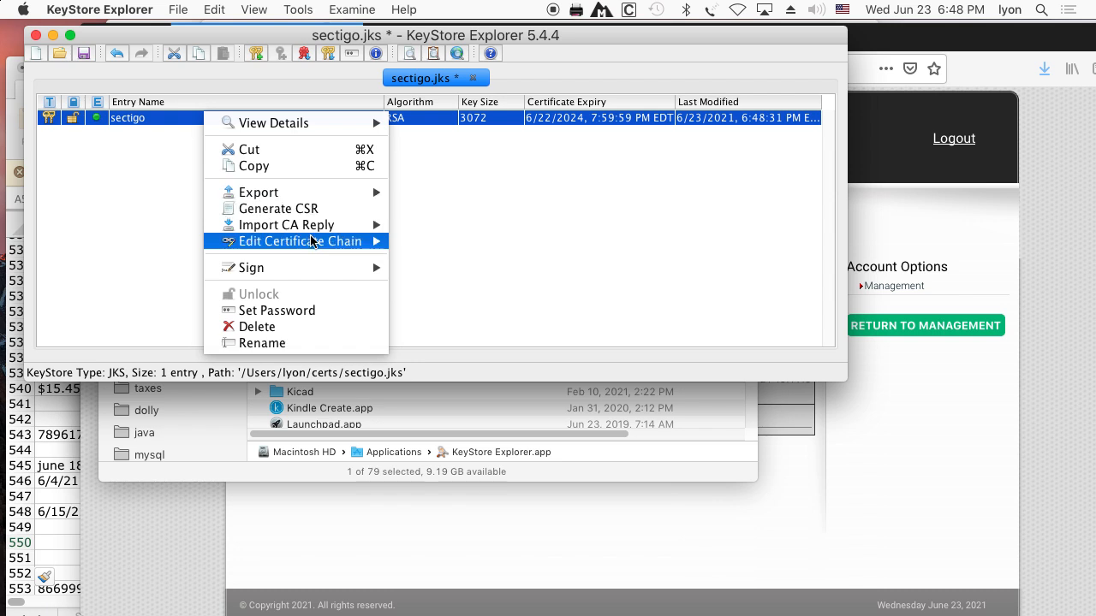
mouse_move(362, 243)
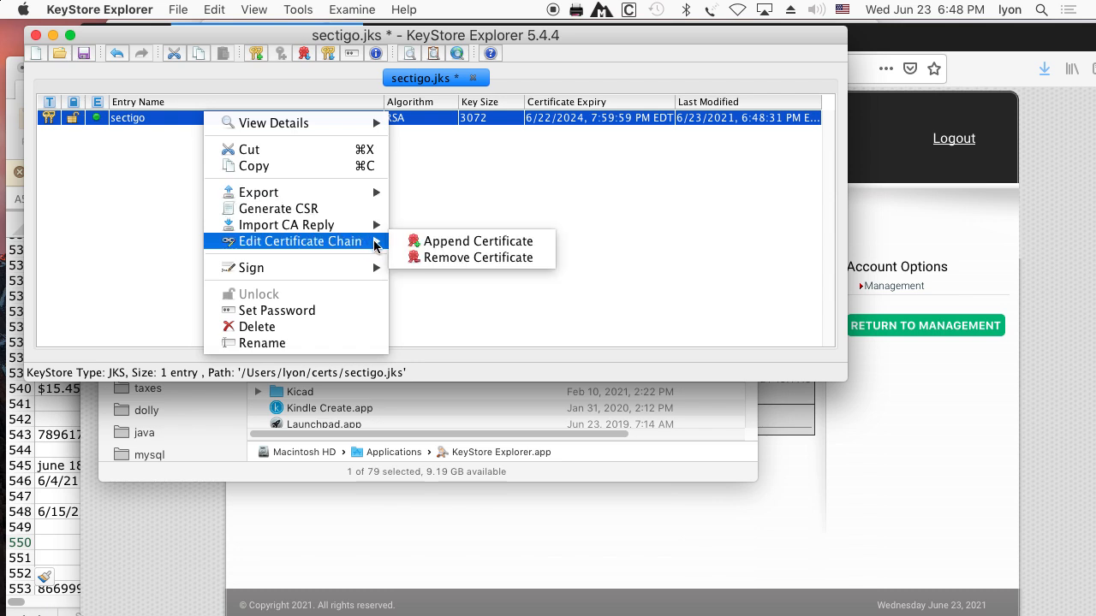
click(456, 244)
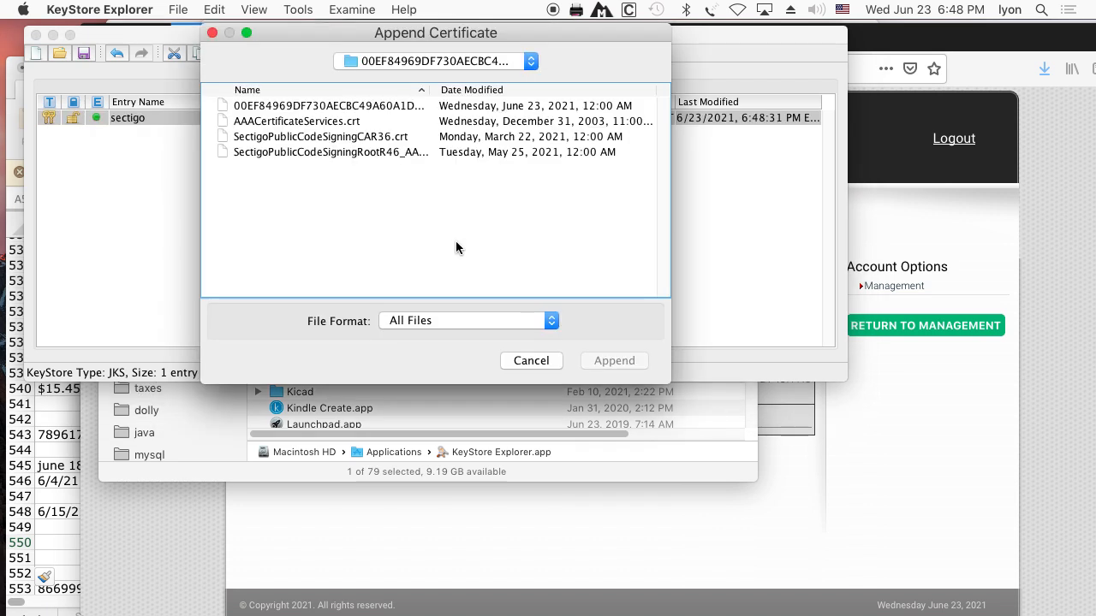
click(298, 127)
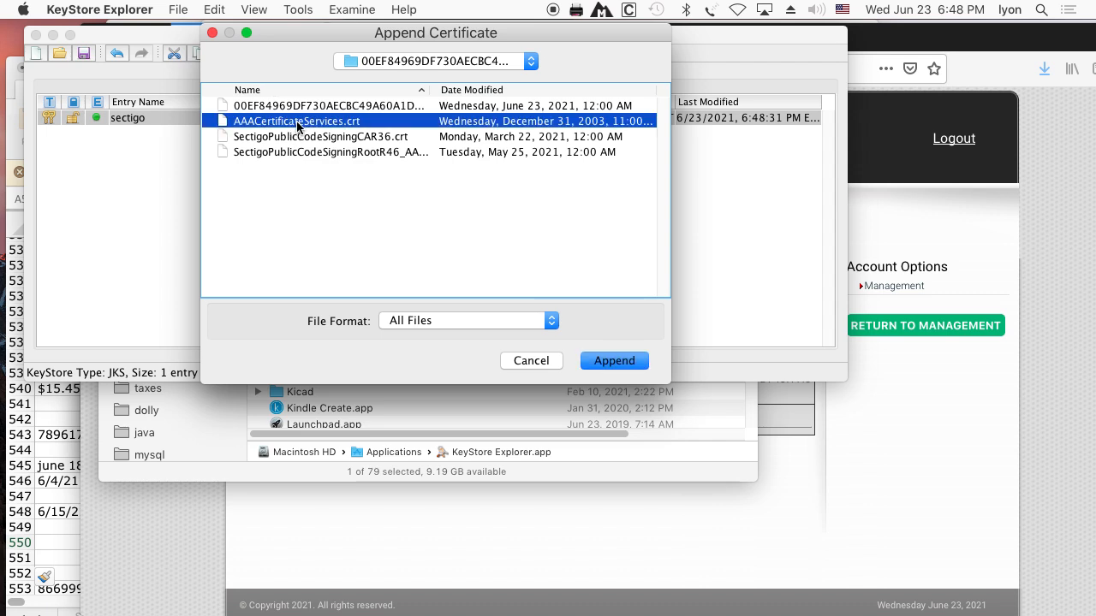
click(596, 363)
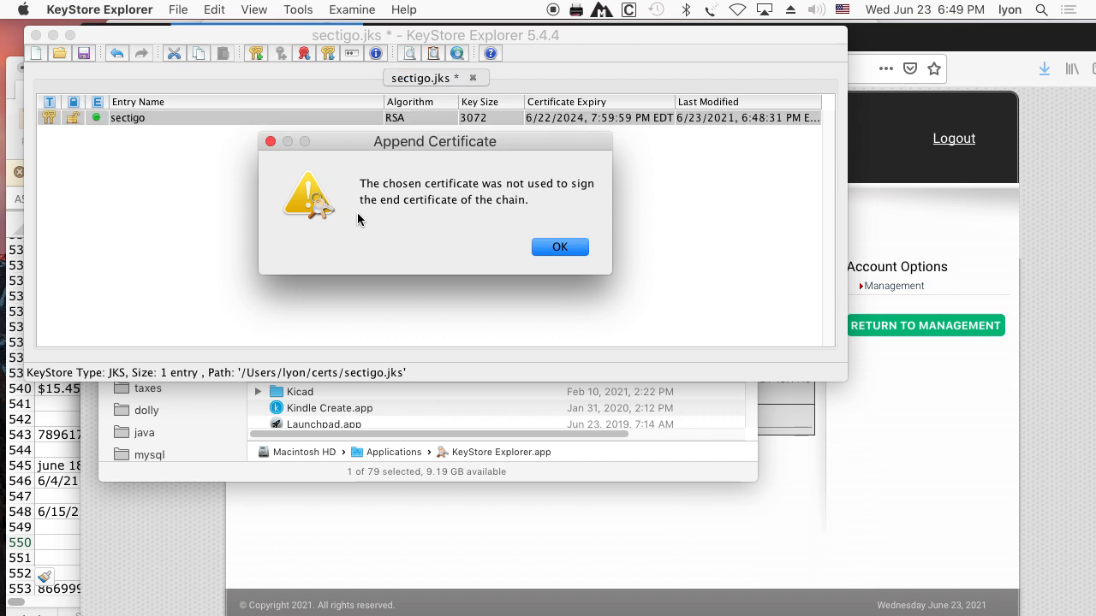
click(561, 247)
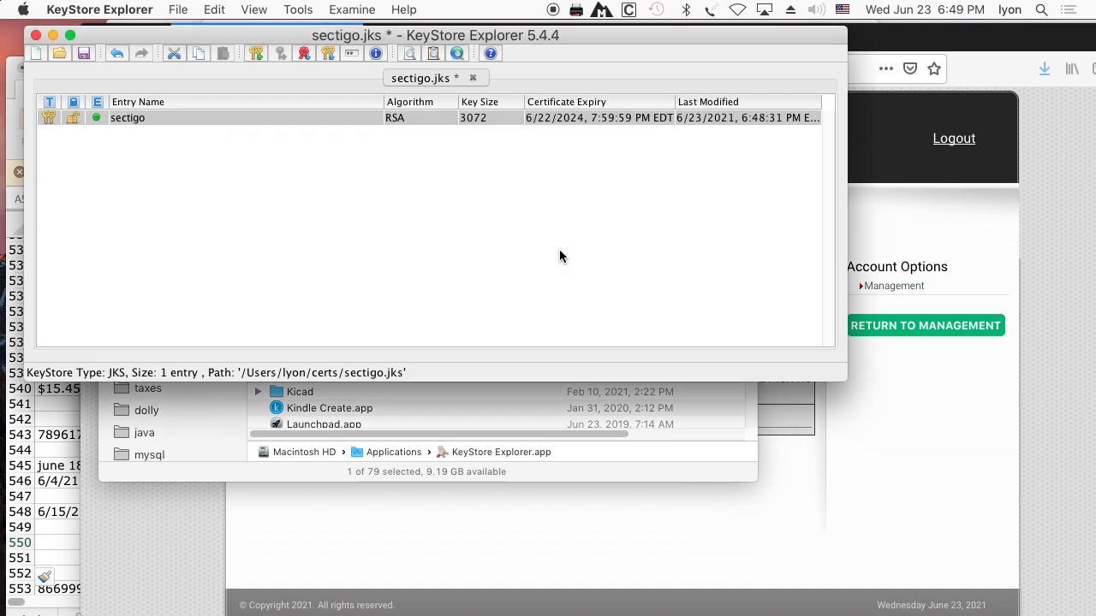
Append the intermediate certificate SectigoPublicCodeSigningCAR36.crt to the sectigo entry's certificate chain
click(261, 120)
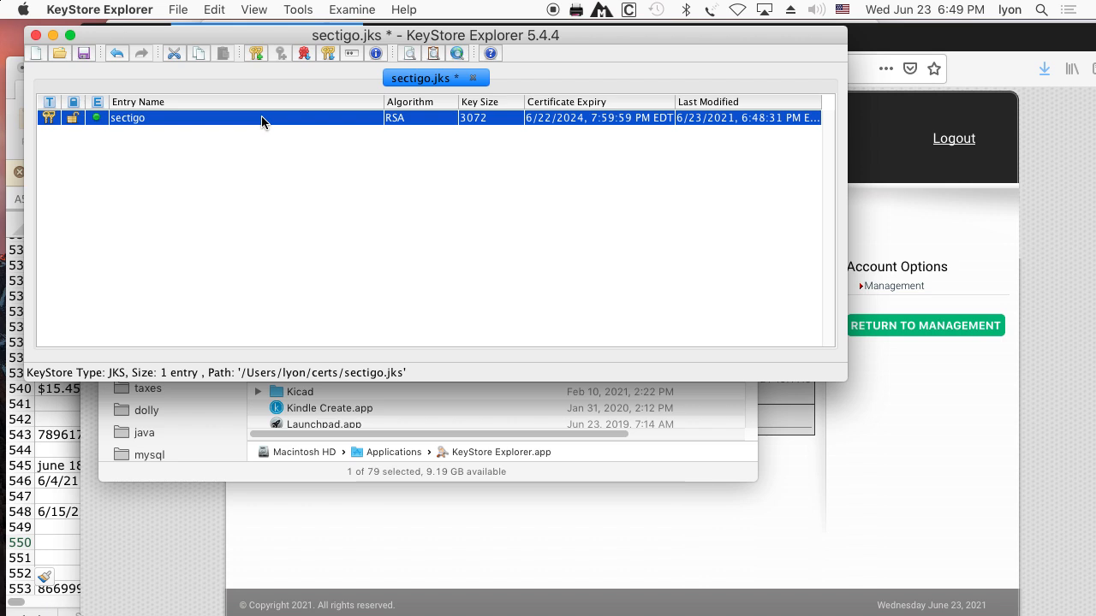
right_click(261, 121)
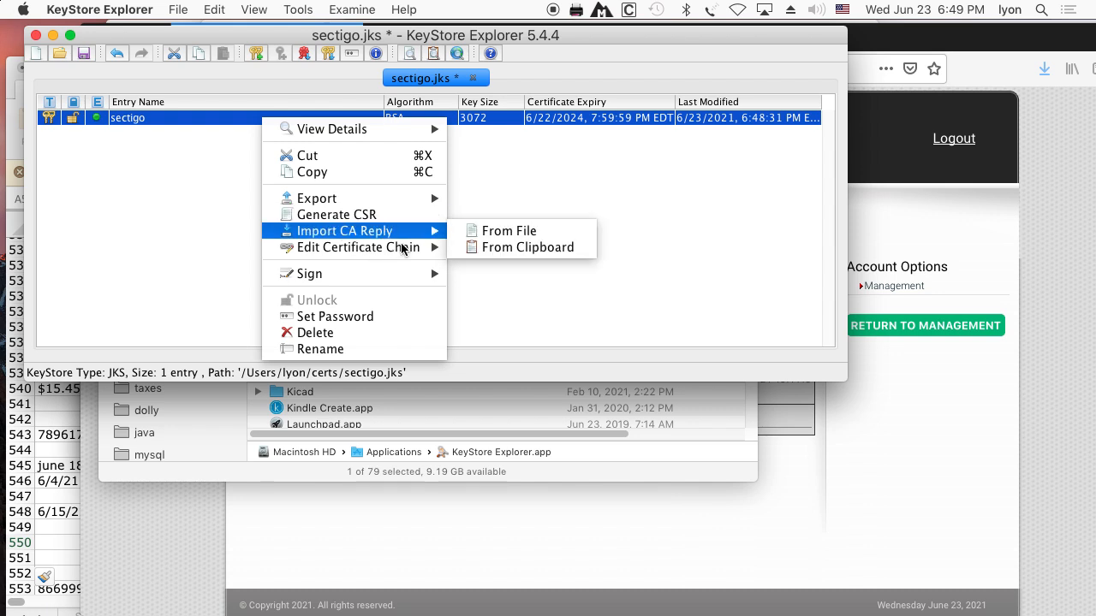
mouse_move(402, 248)
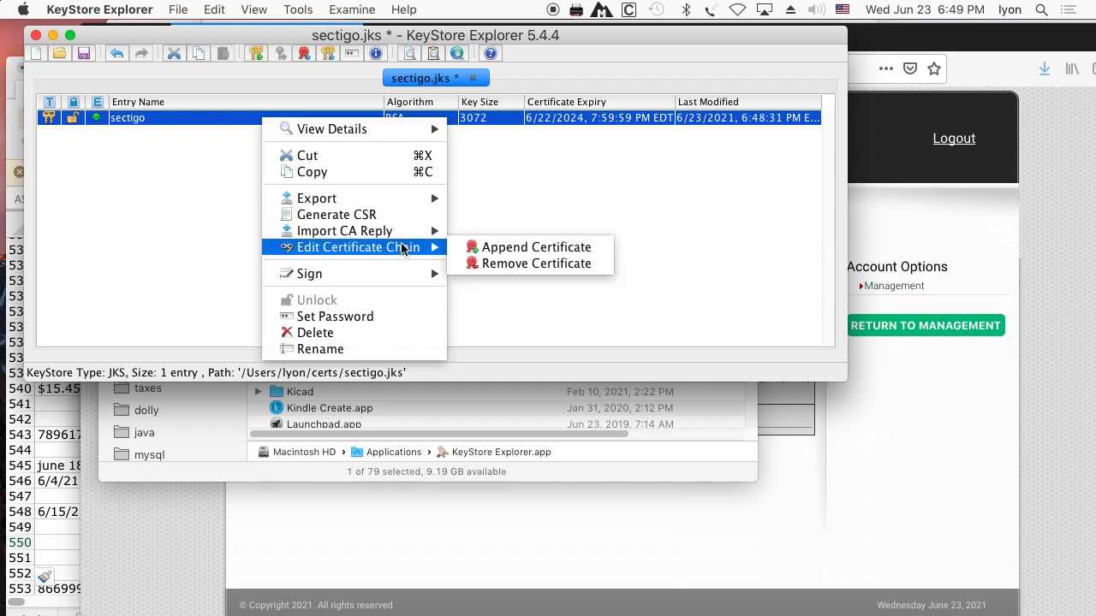
click(481, 248)
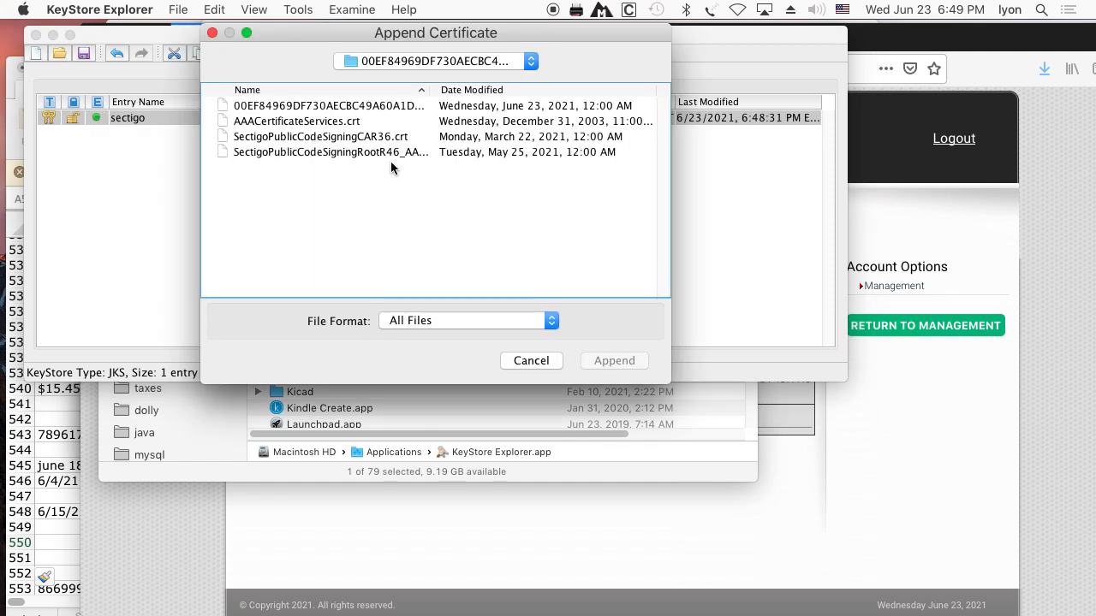
click(375, 137)
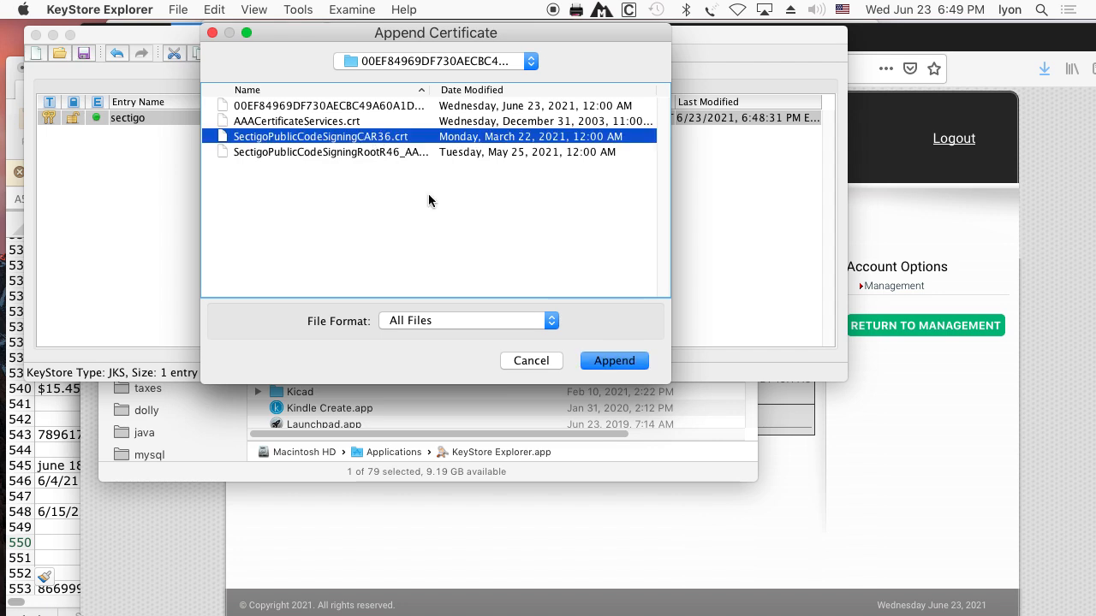
click(607, 359)
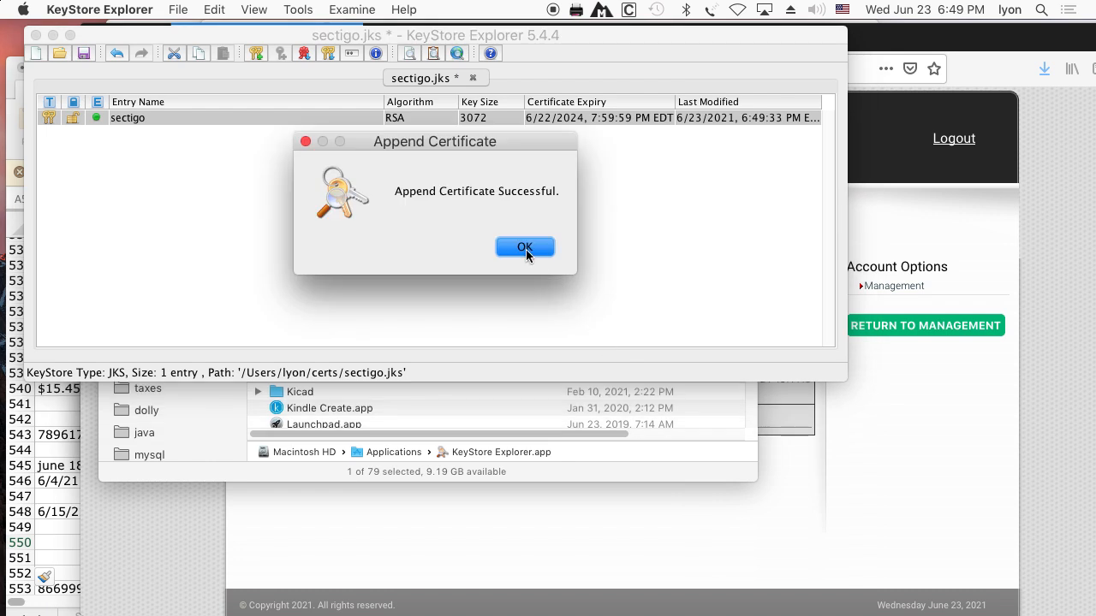
click(525, 248)
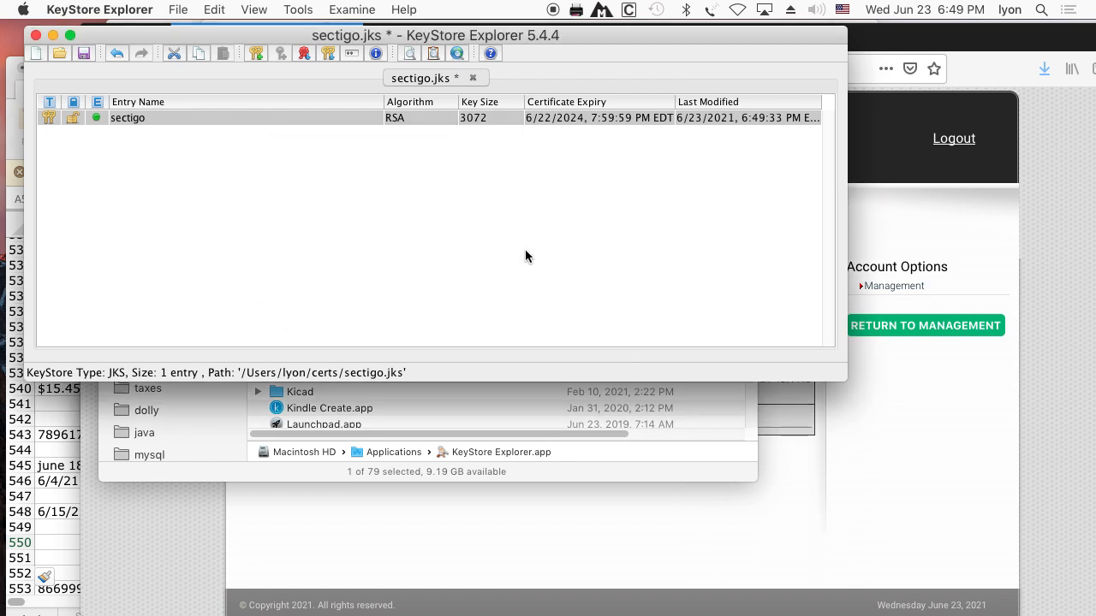
Append the SectigoPublicCodeSigningRootR46_AA… certificate to the sectigo entry's certificate chain
right_click(271, 125)
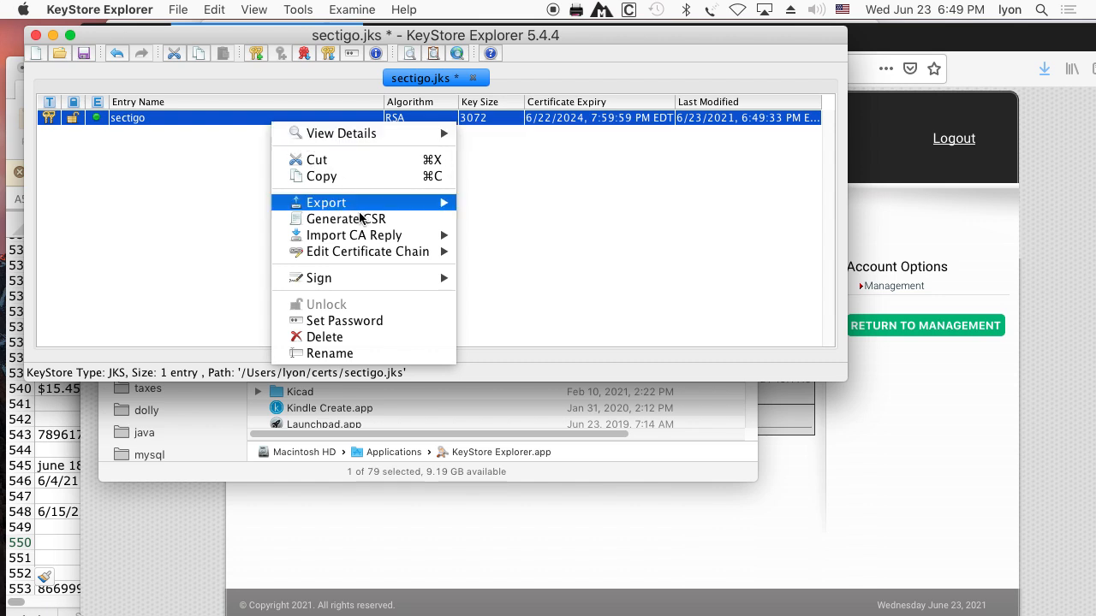
mouse_move(377, 251)
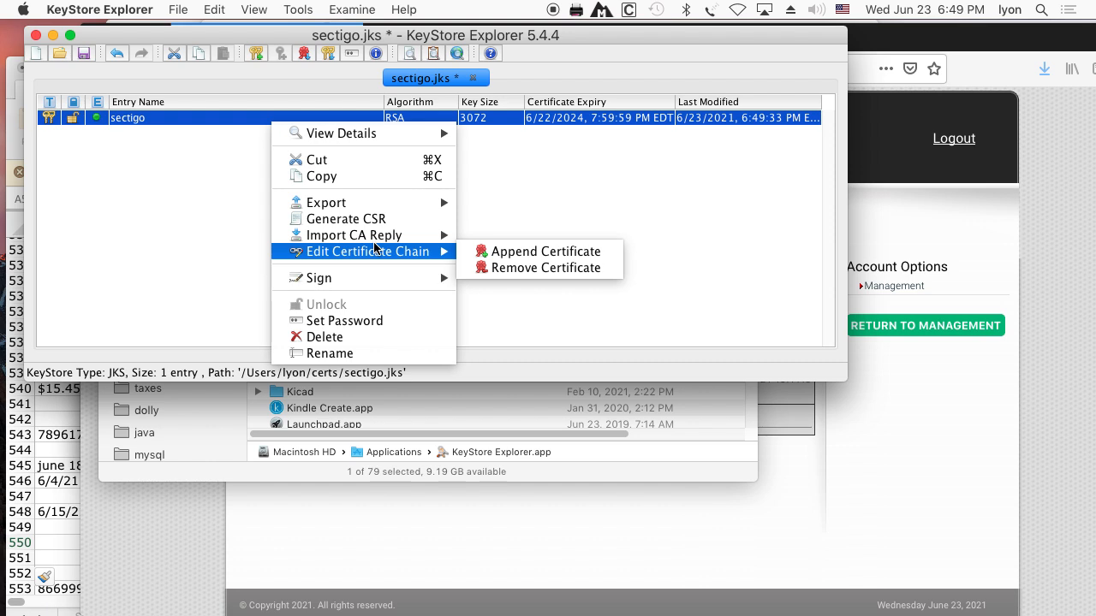
click(497, 252)
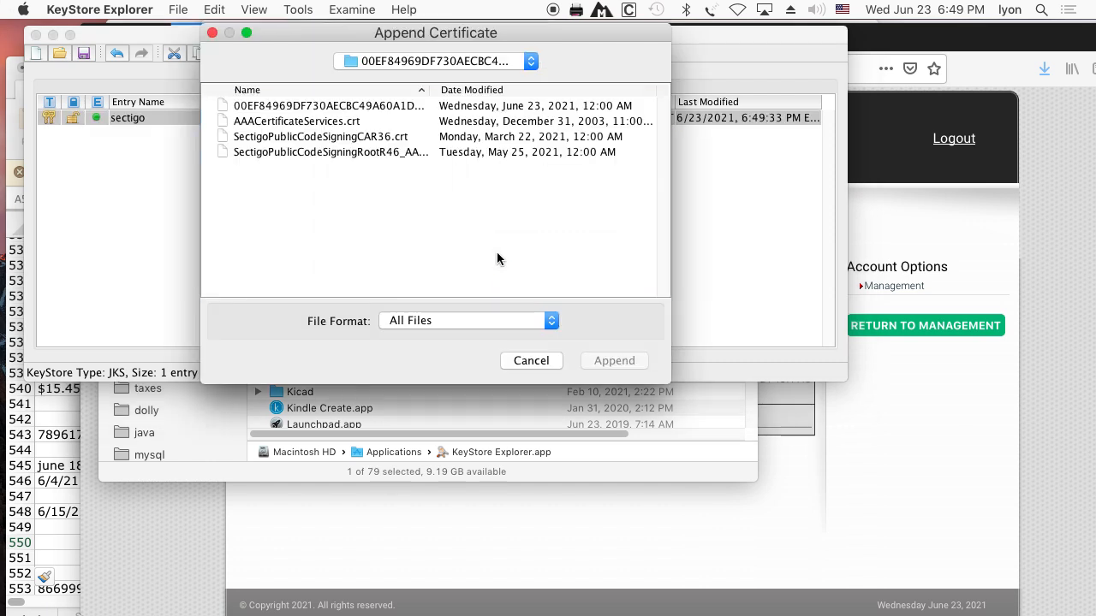
click(380, 152)
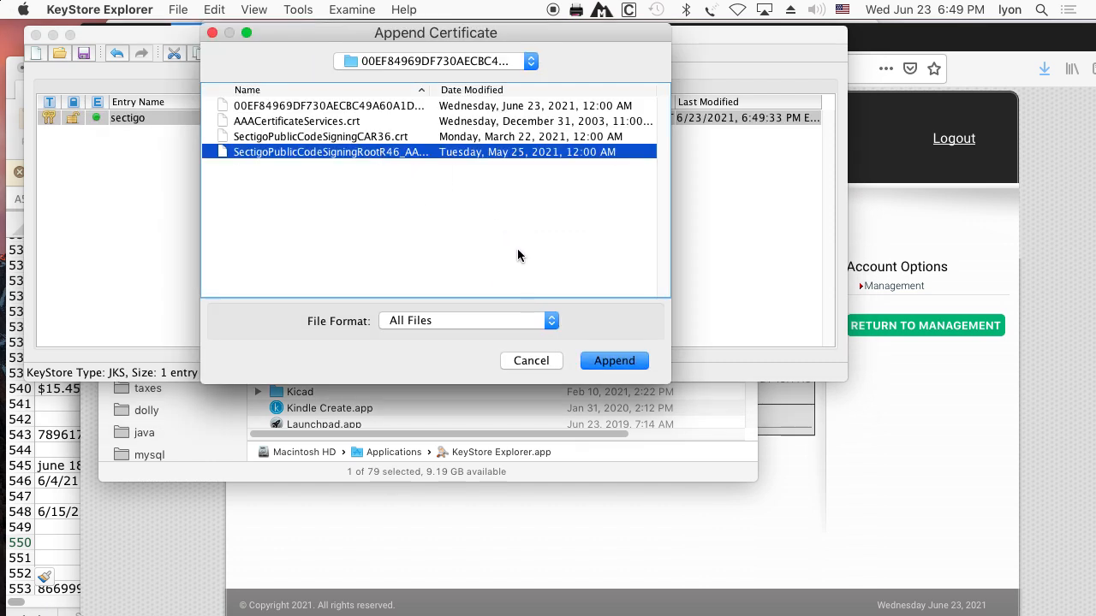
click(603, 362)
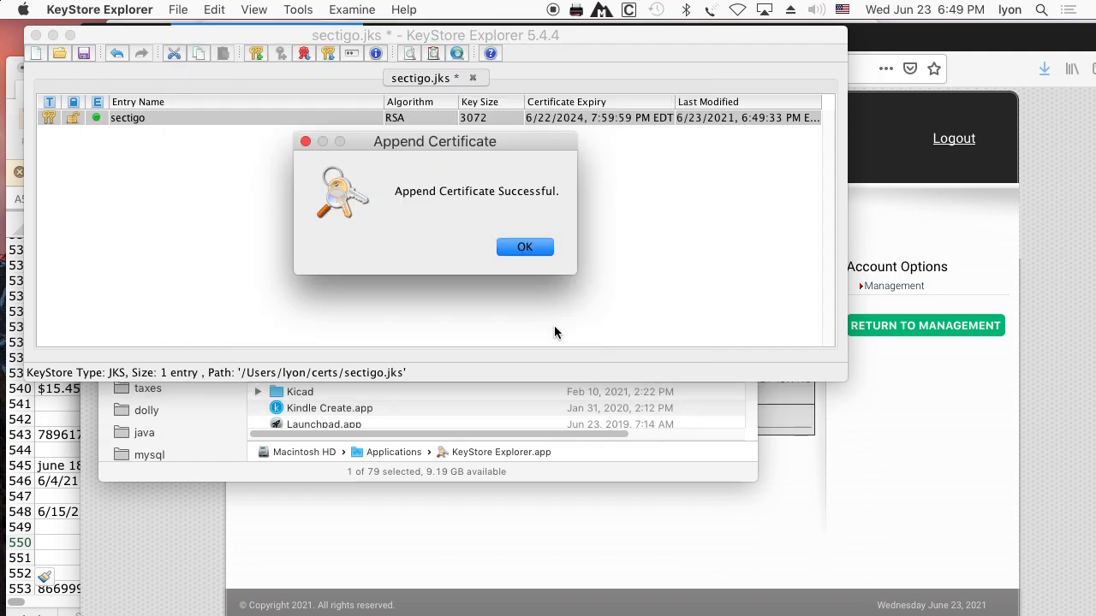
click(520, 250)
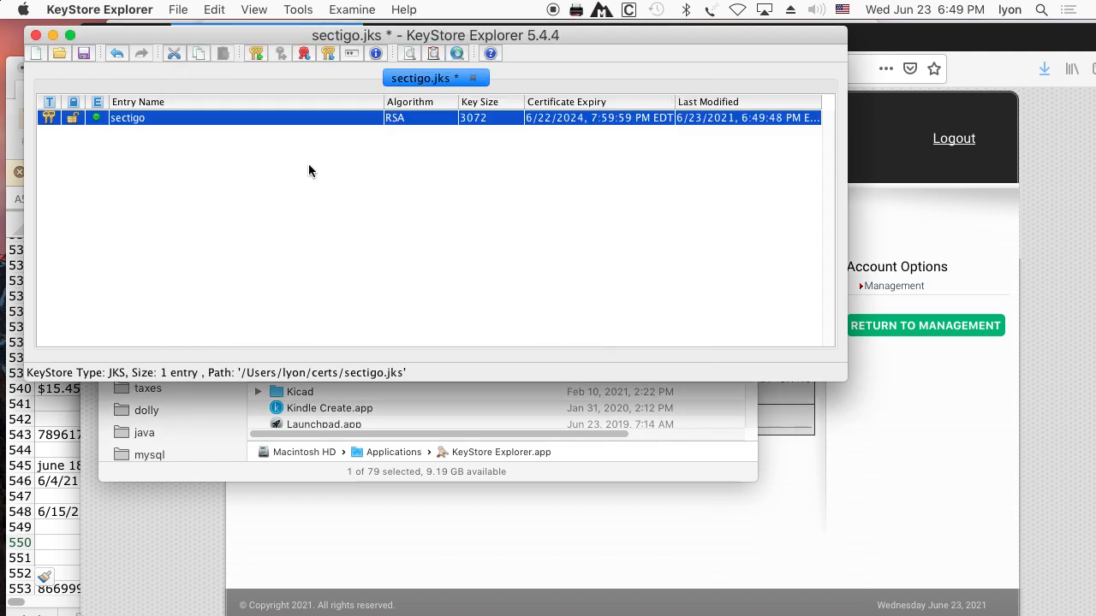
Append AAACertificateServices.crt as the last certificate in the sectigo entry's chain
right_click(268, 120)
mouse_move(366, 233)
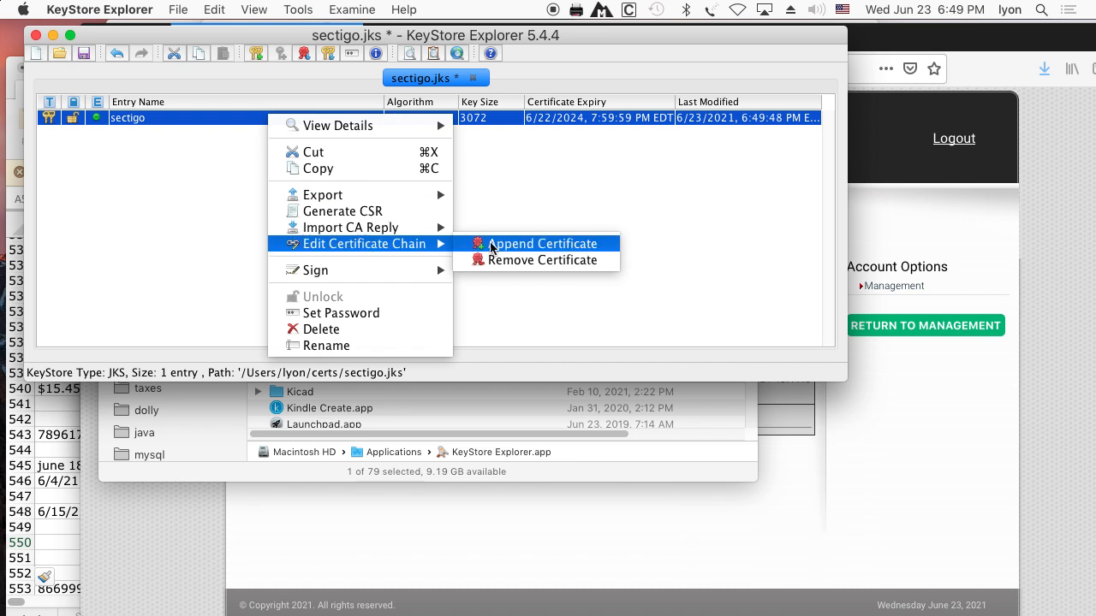
click(482, 244)
click(317, 121)
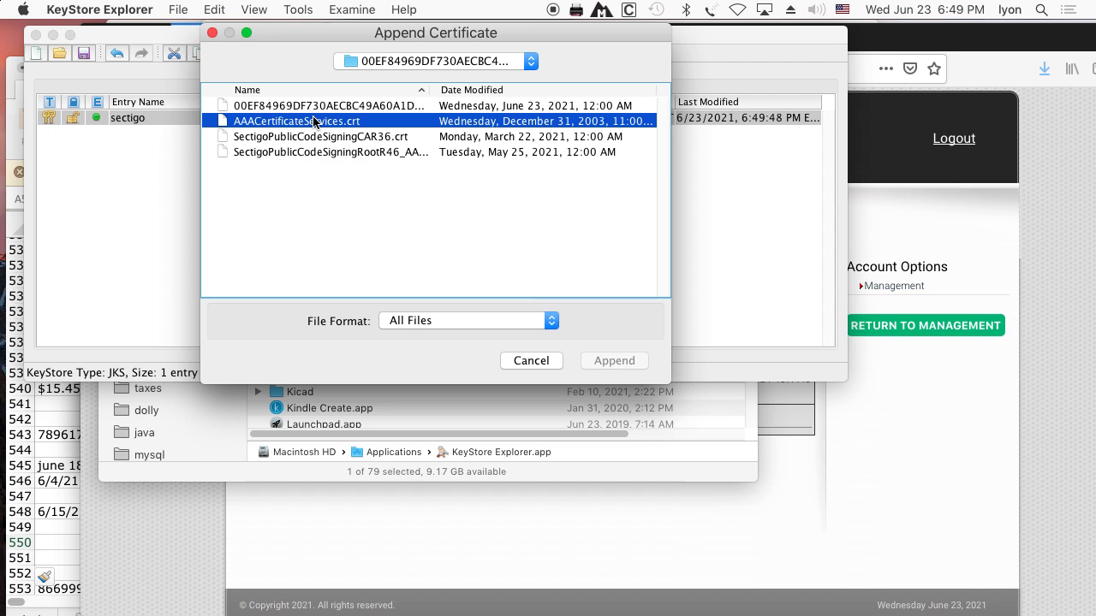
click(604, 361)
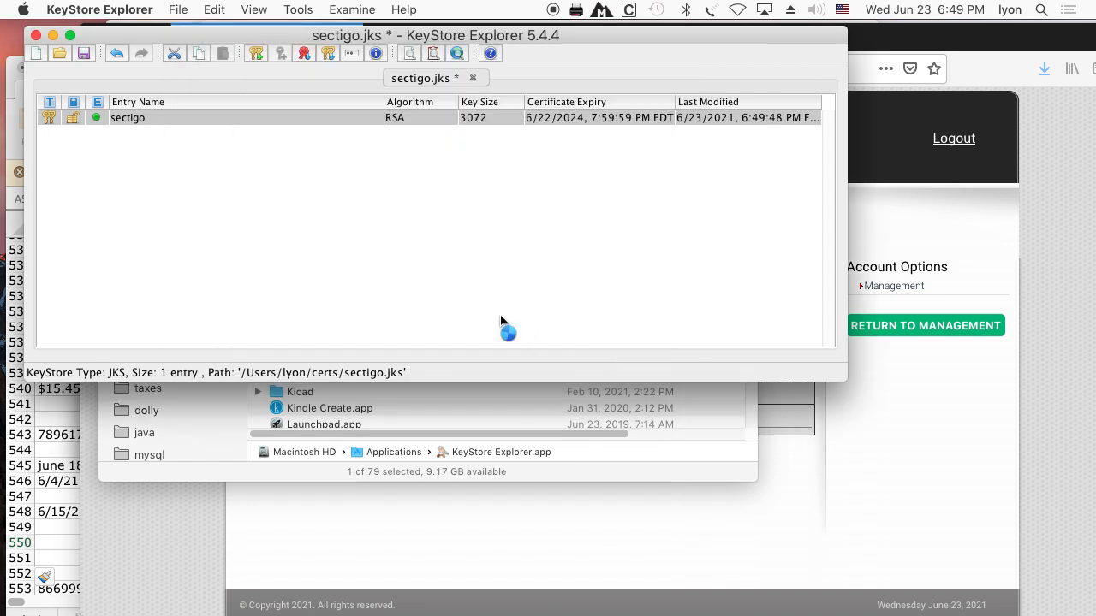
click(524, 247)
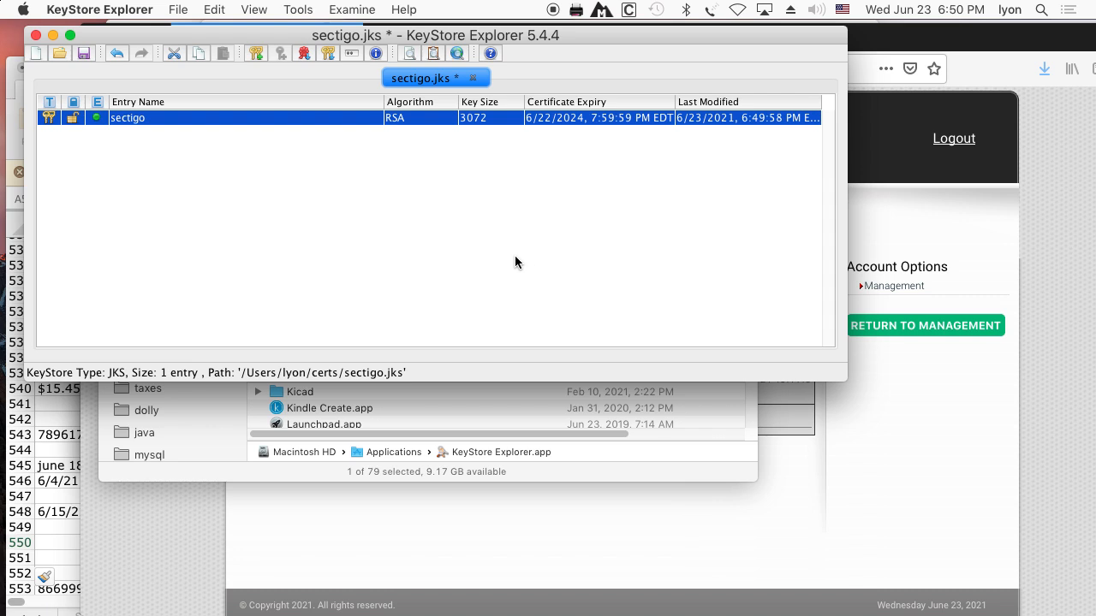
Save a copy of the keystore as sectigoWithFullChain.jks in the certs folder of the home directory
click(175, 9)
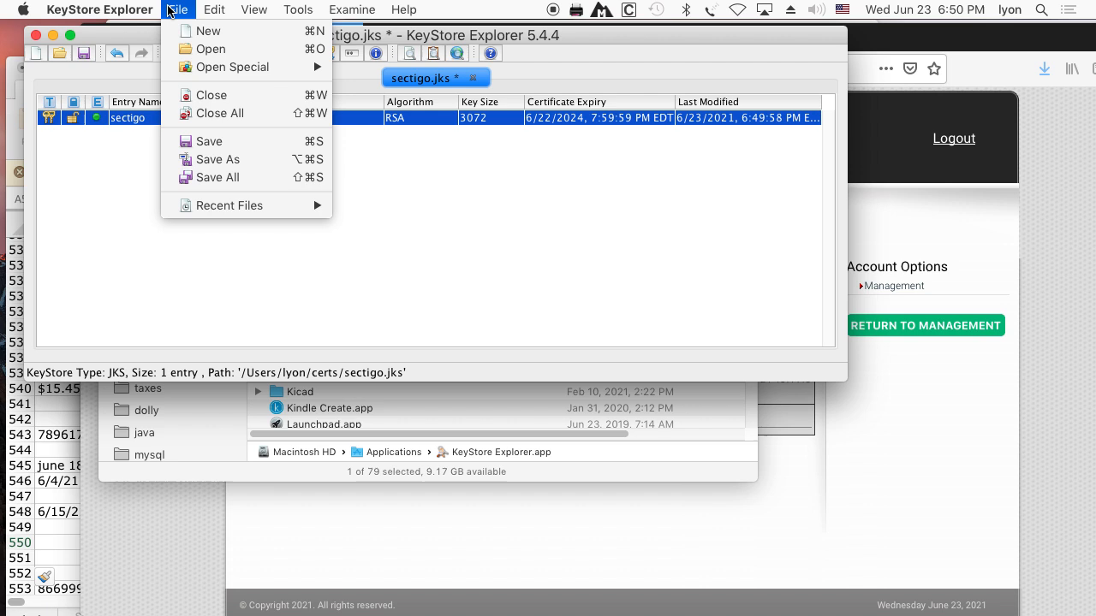
click(214, 159)
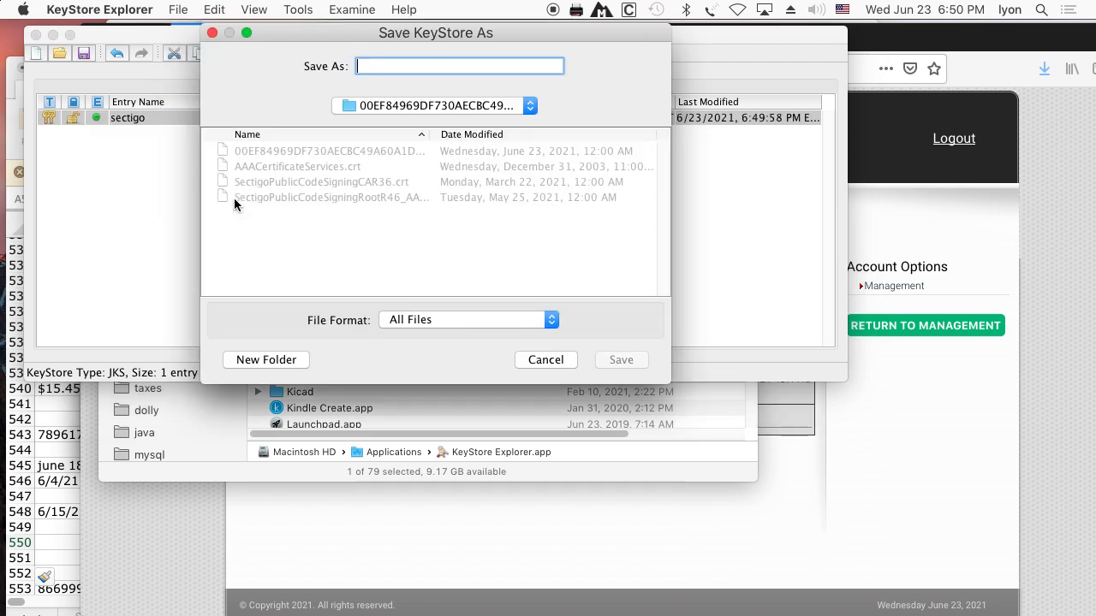
click(370, 106)
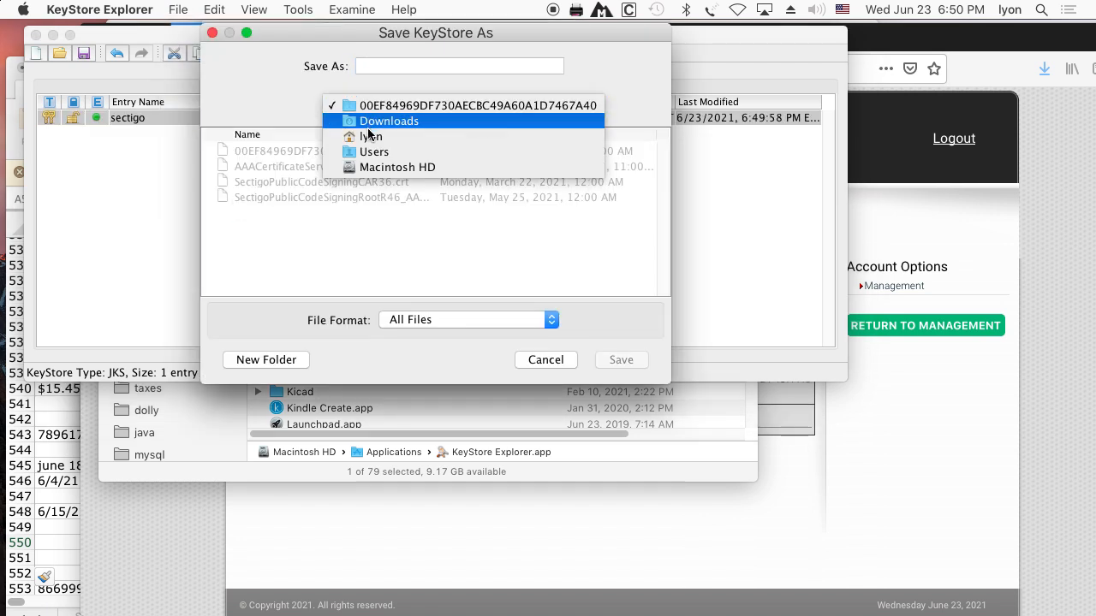
click(365, 139)
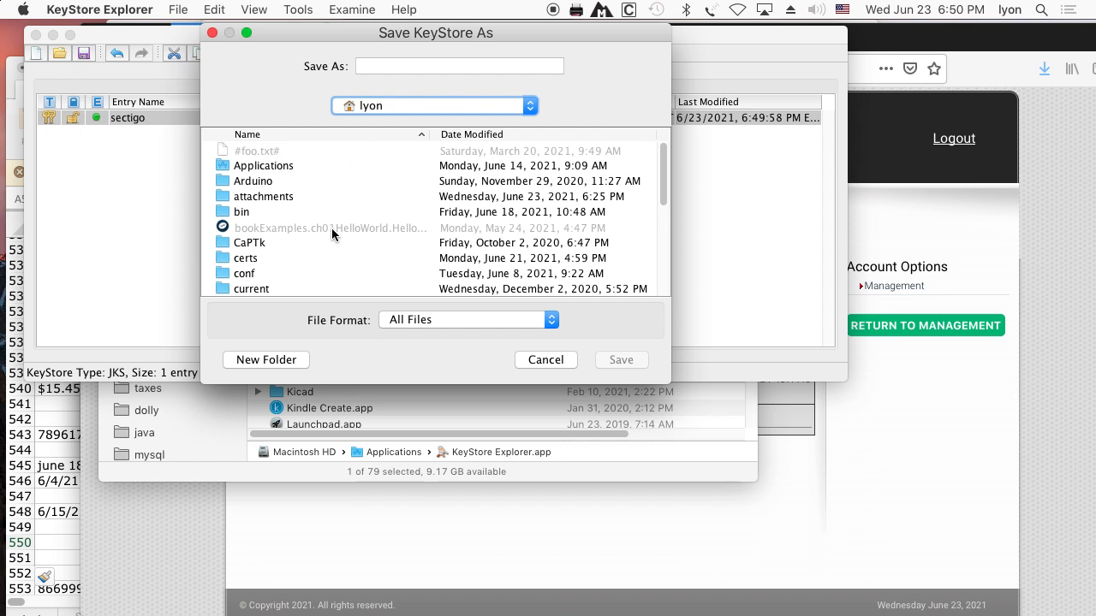
scroll(339, 240, down, 3)
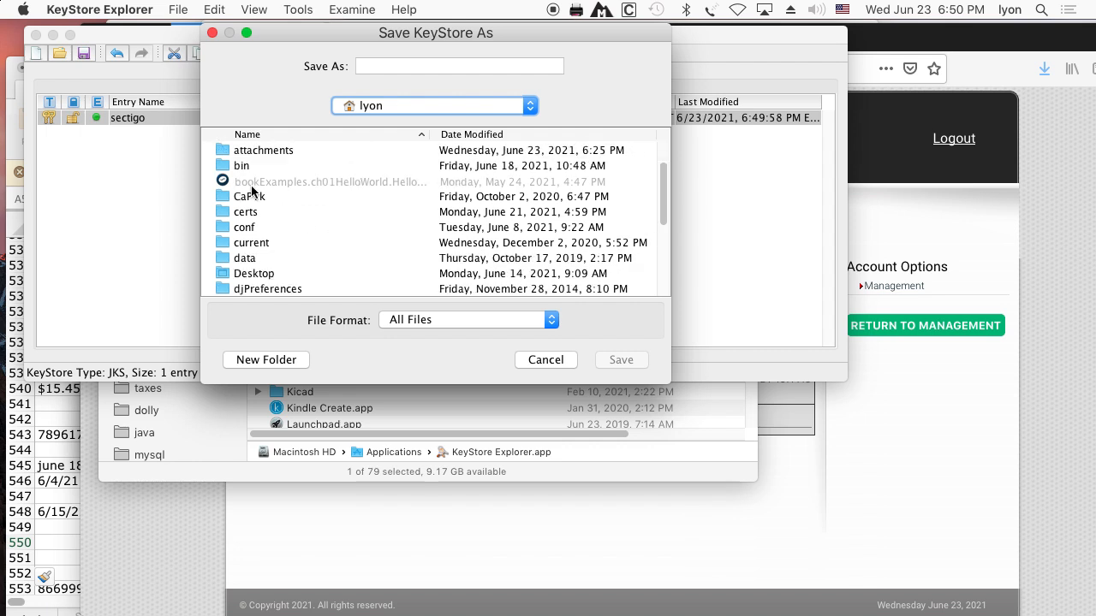
double_click(248, 212)
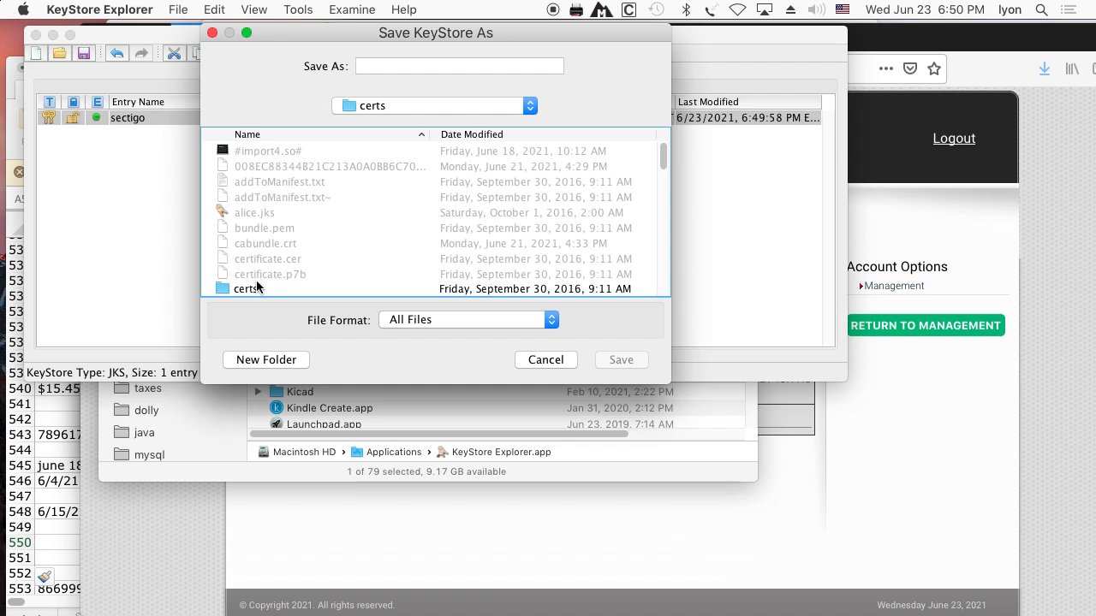
click(386, 65)
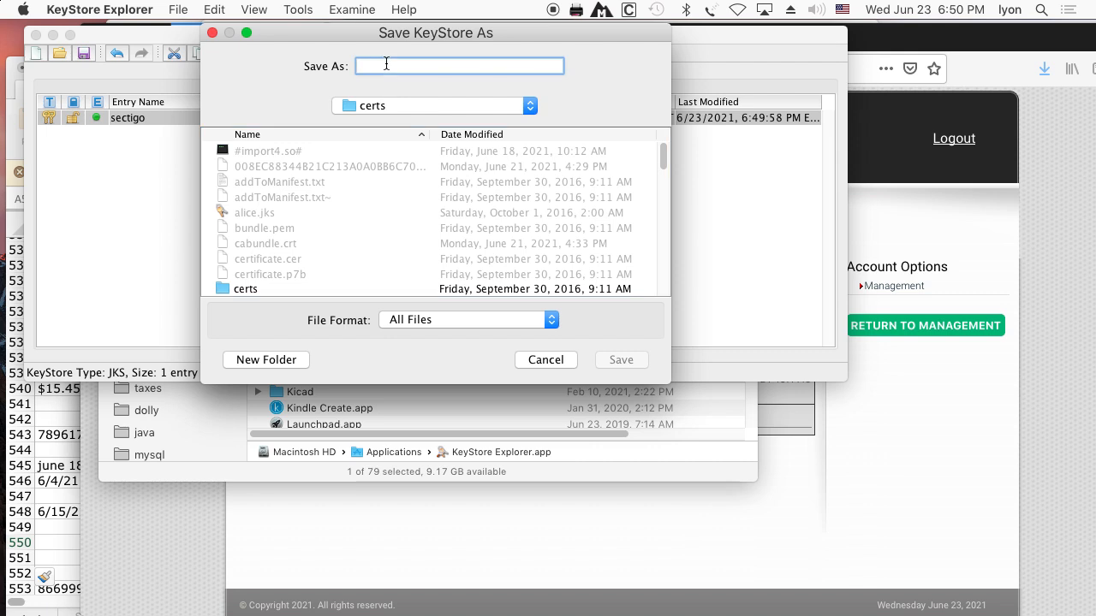
text(sec)
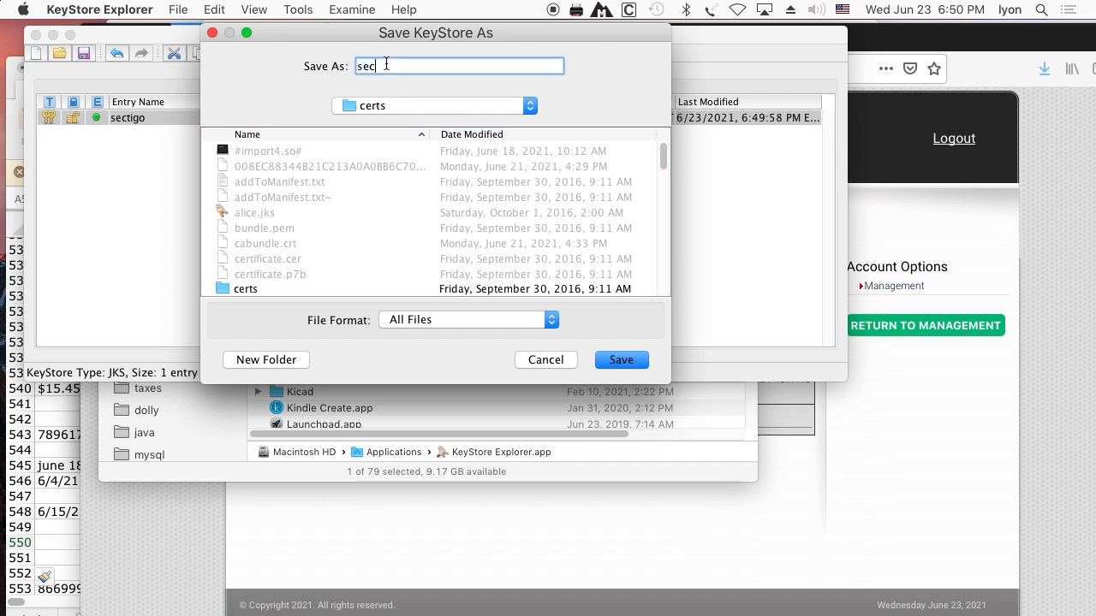
text(tigoWithFullCha)
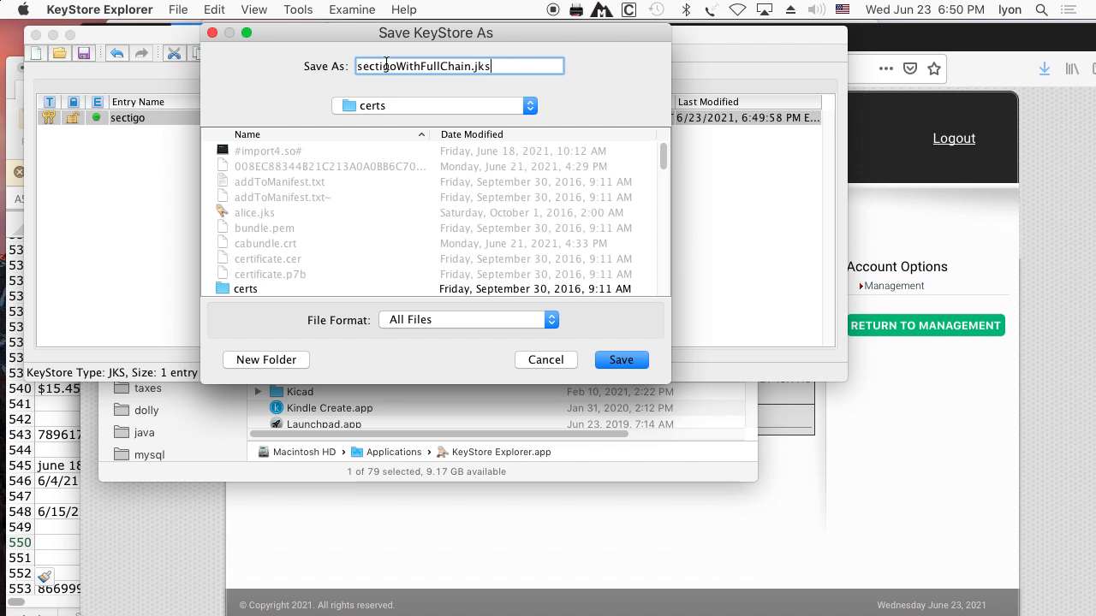
text(in.jks)
key(Return)
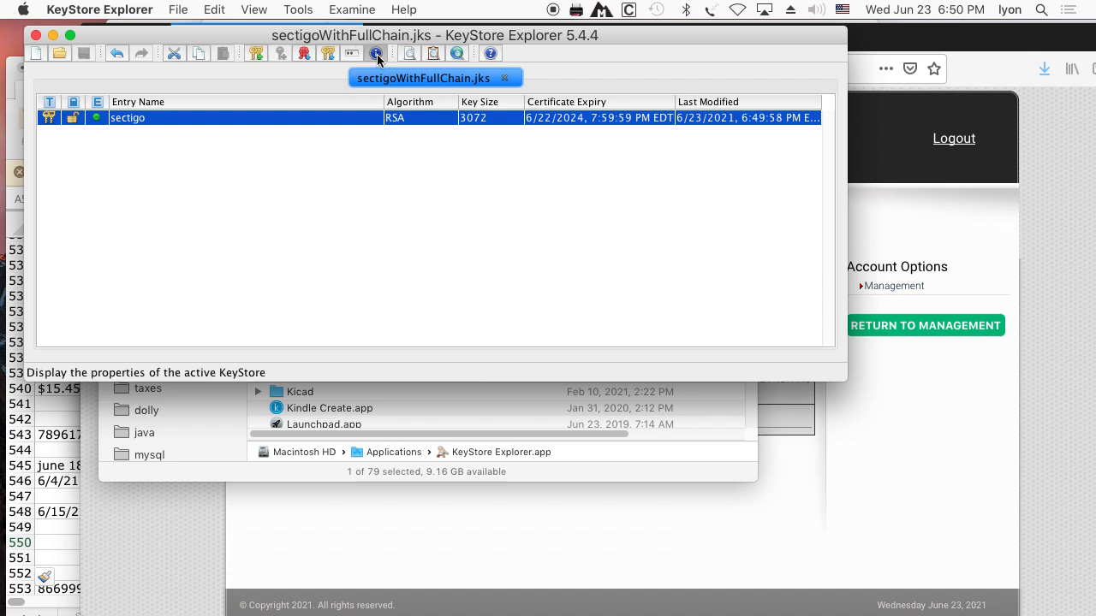
Examine the saved keystore's properties, including the private key details of the sectigo key pair
click(377, 55)
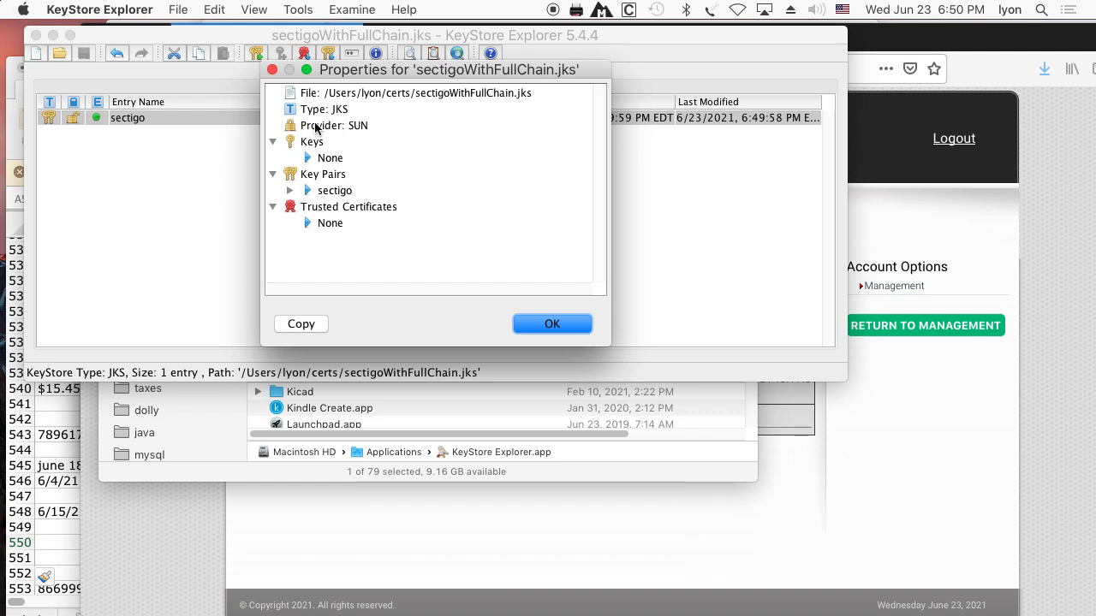
click(311, 159)
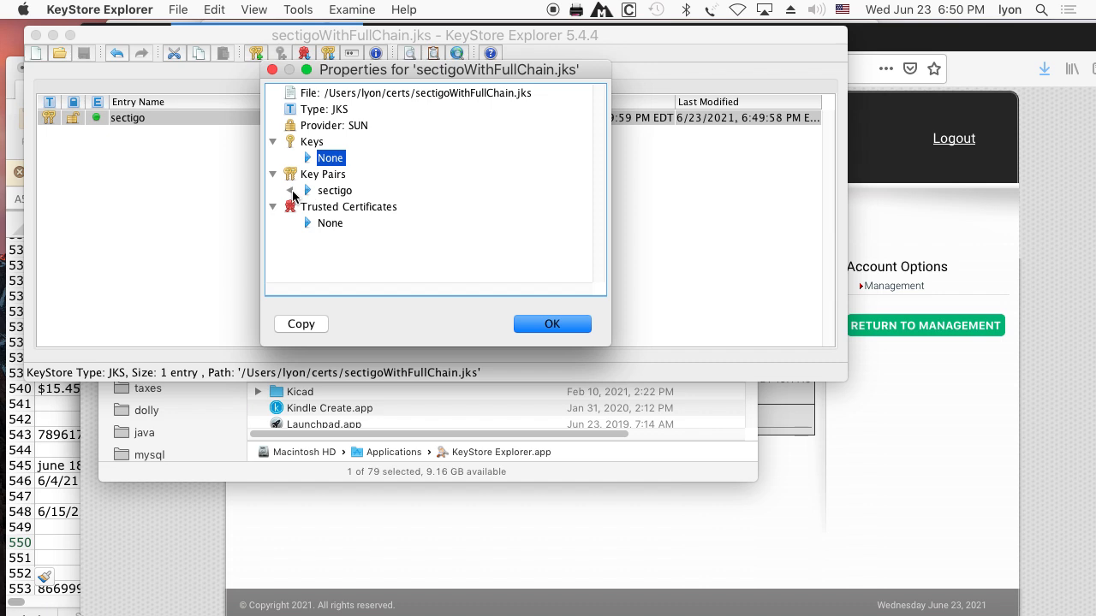
click(292, 192)
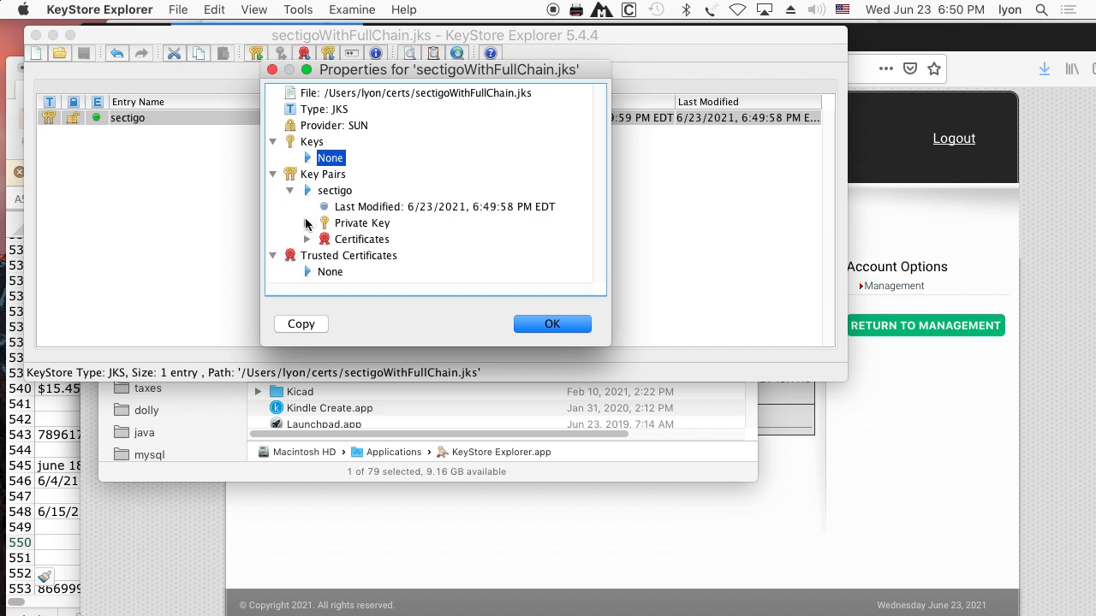
click(306, 223)
scroll(459, 270, down, 5)
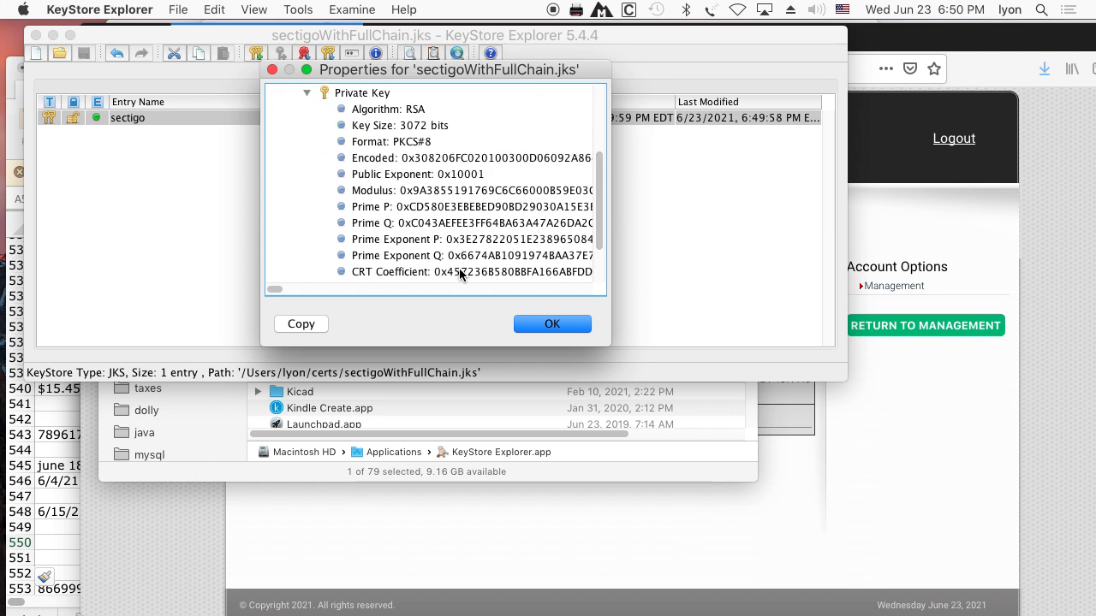
scroll(459, 272, down, 2)
Check which certificates the sectigo key pair's chain contains and in what order they are listed
click(306, 242)
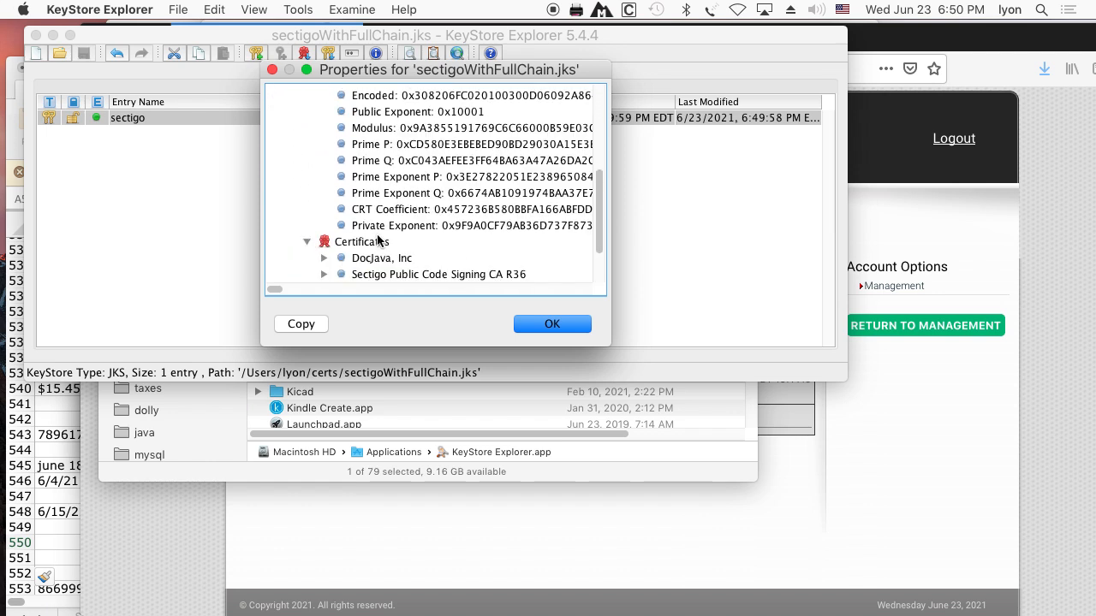
scroll(416, 247, down, 2)
click(387, 195)
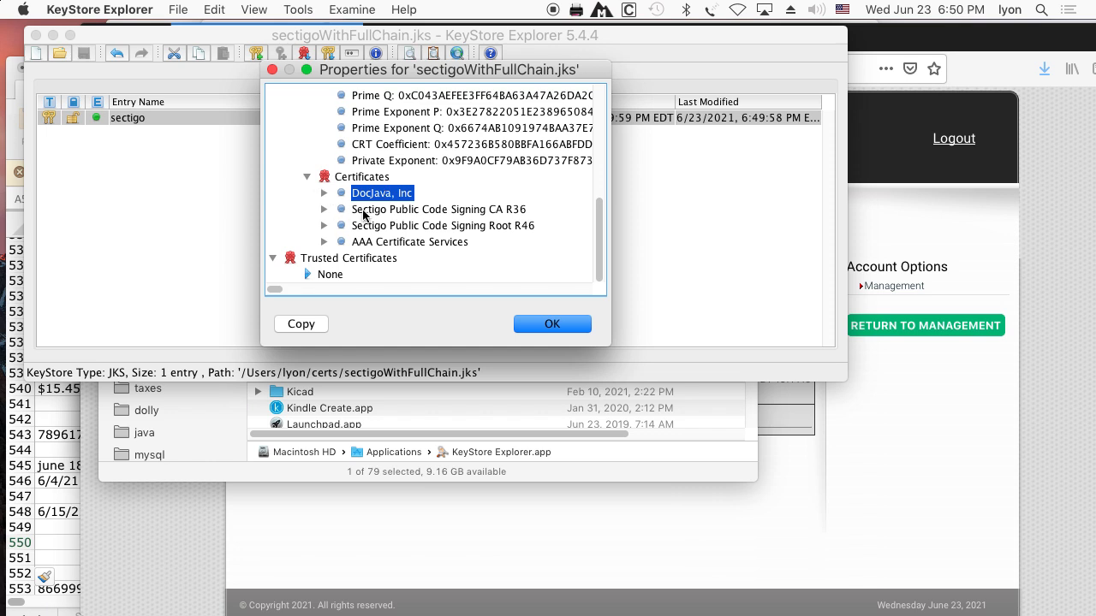
click(363, 212)
click(370, 228)
click(371, 240)
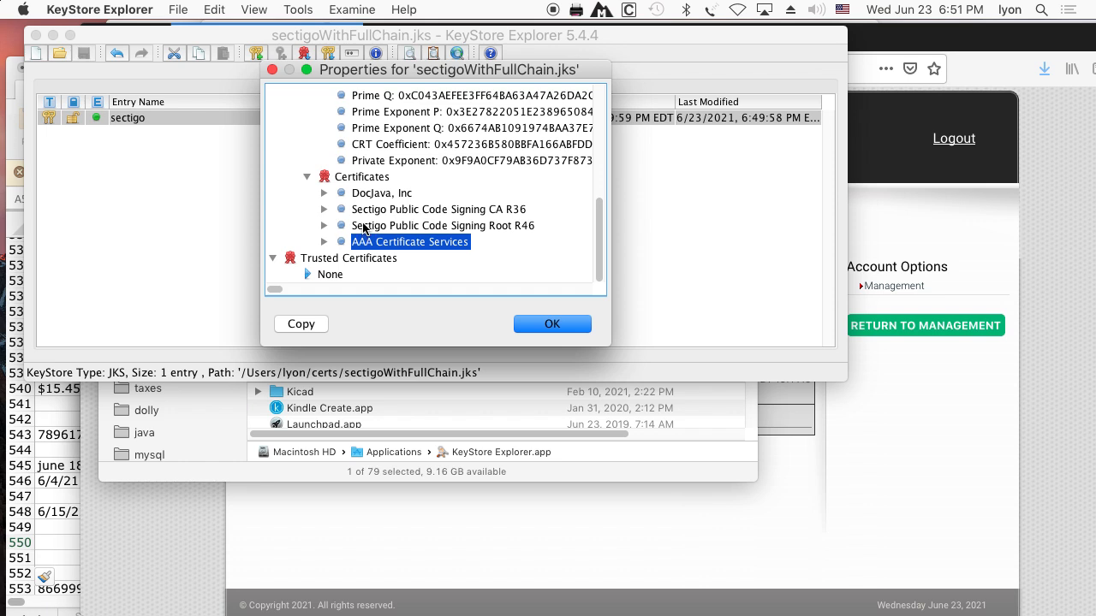
click(363, 224)
click(363, 209)
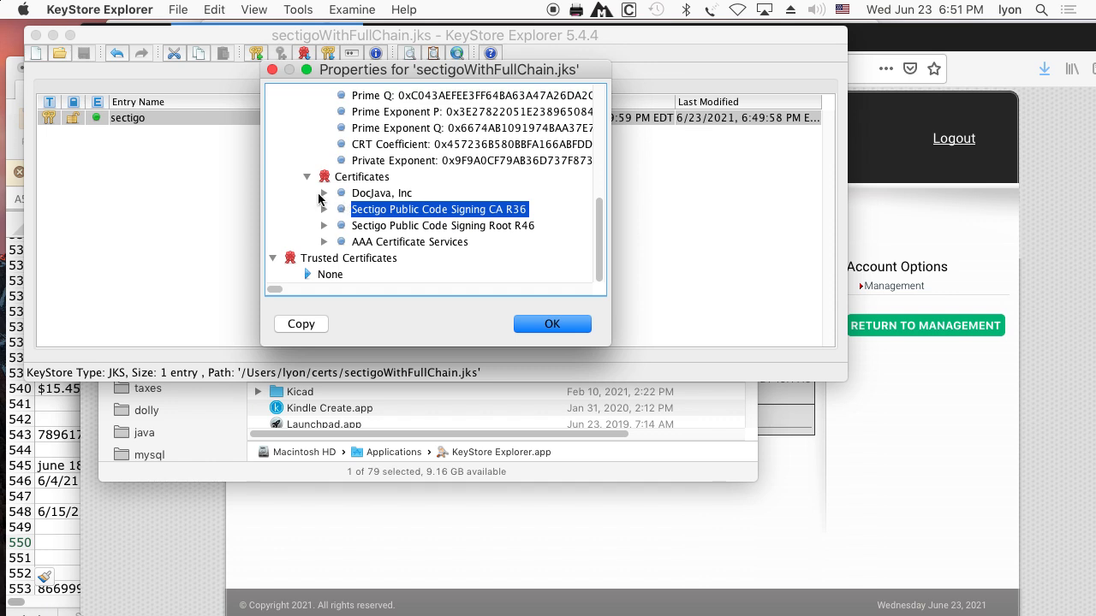
Examine the details of the DocJava, Inc certificate and the three CA certificates, and close the keystore properties
click(325, 194)
scroll(437, 238, down, 8)
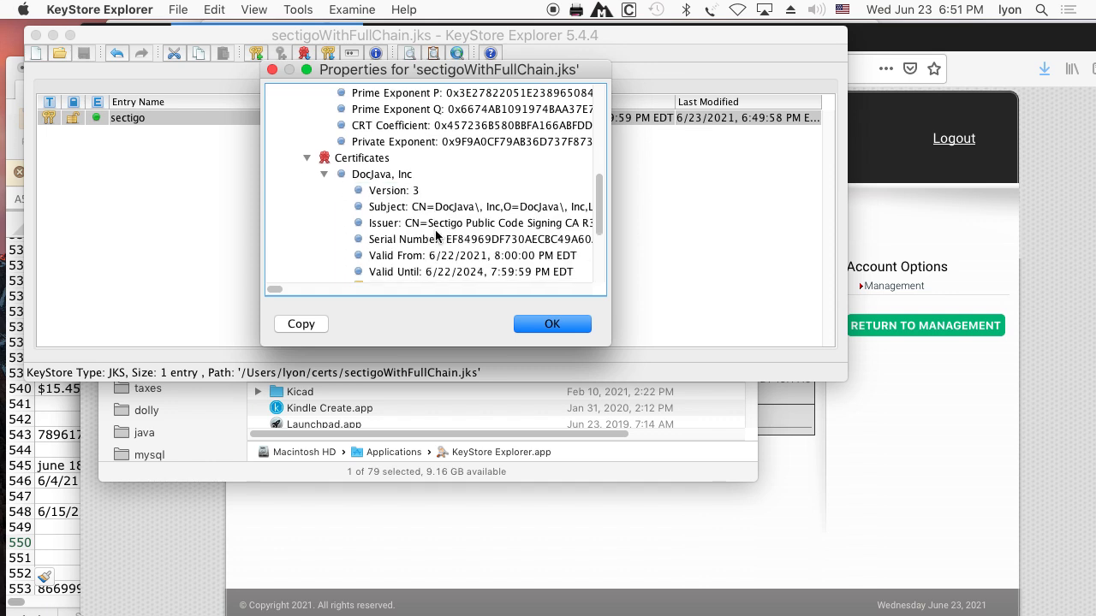
click(436, 239)
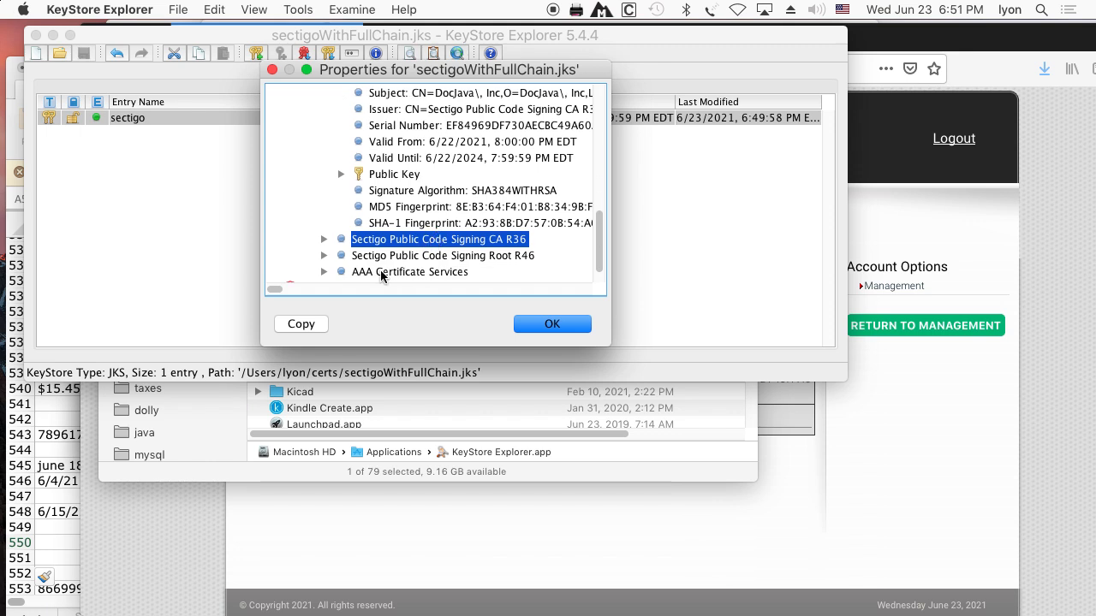
click(324, 272)
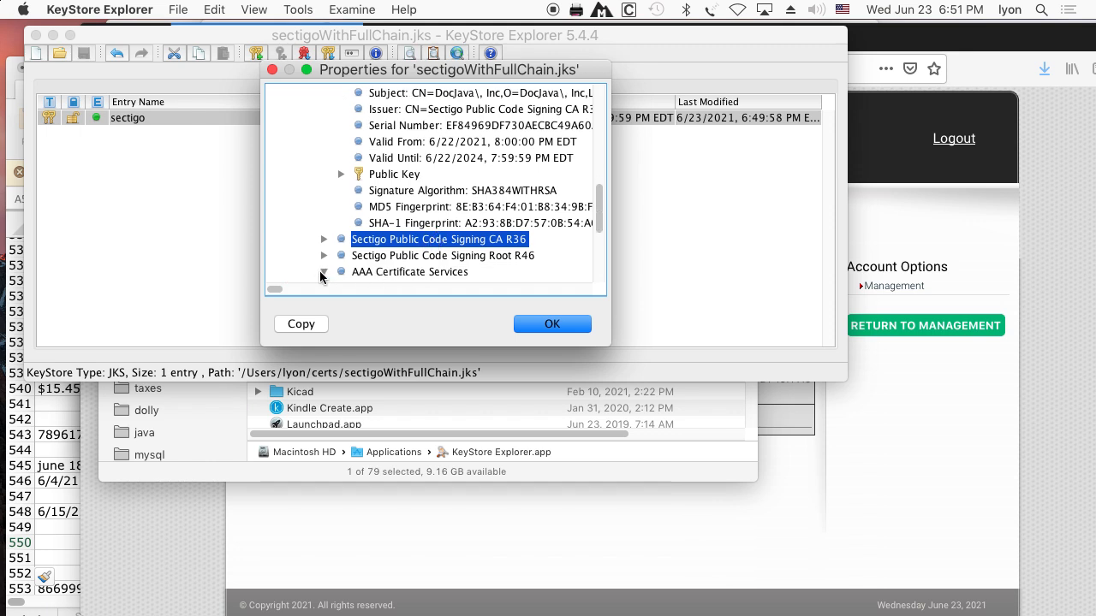
click(323, 255)
click(322, 241)
scroll(374, 224, down, 5)
scroll(375, 225, down, 6)
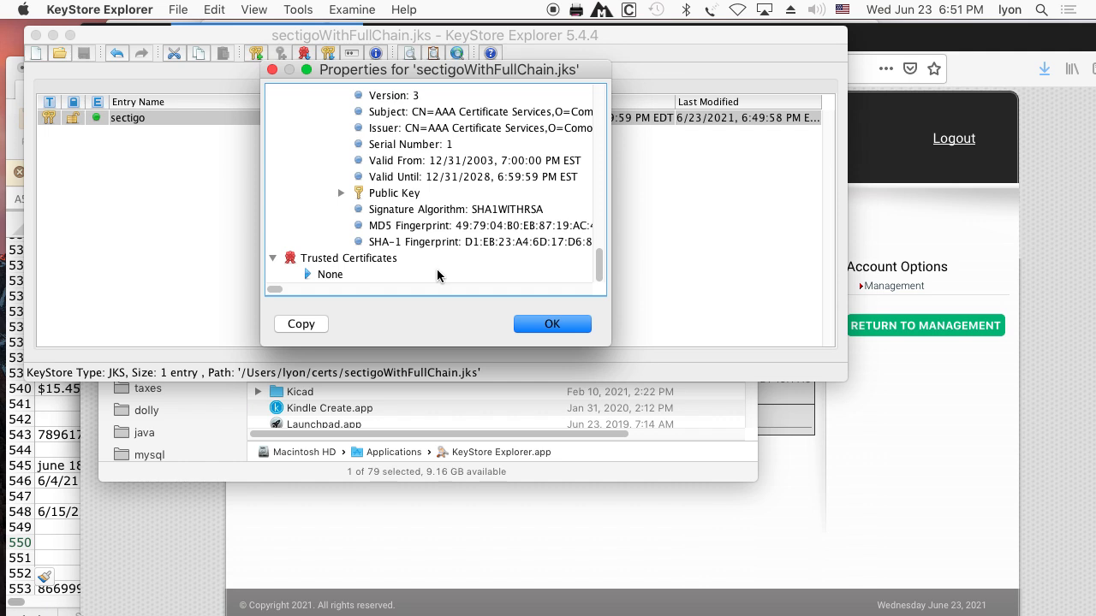
click(559, 318)
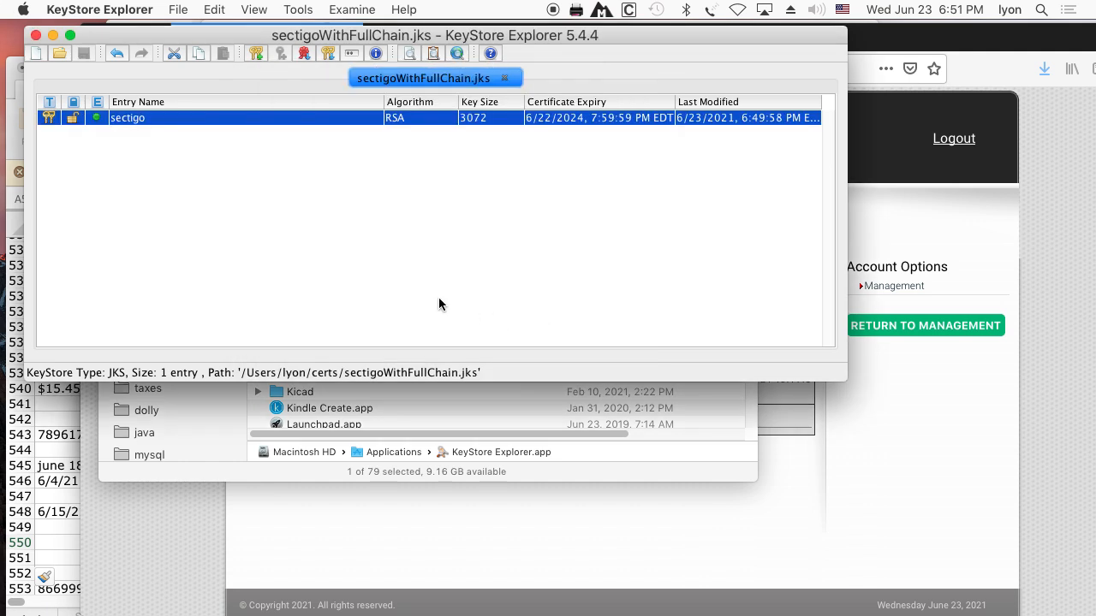
Quit KeyStore Explorer
click(117, 8)
click(117, 8)
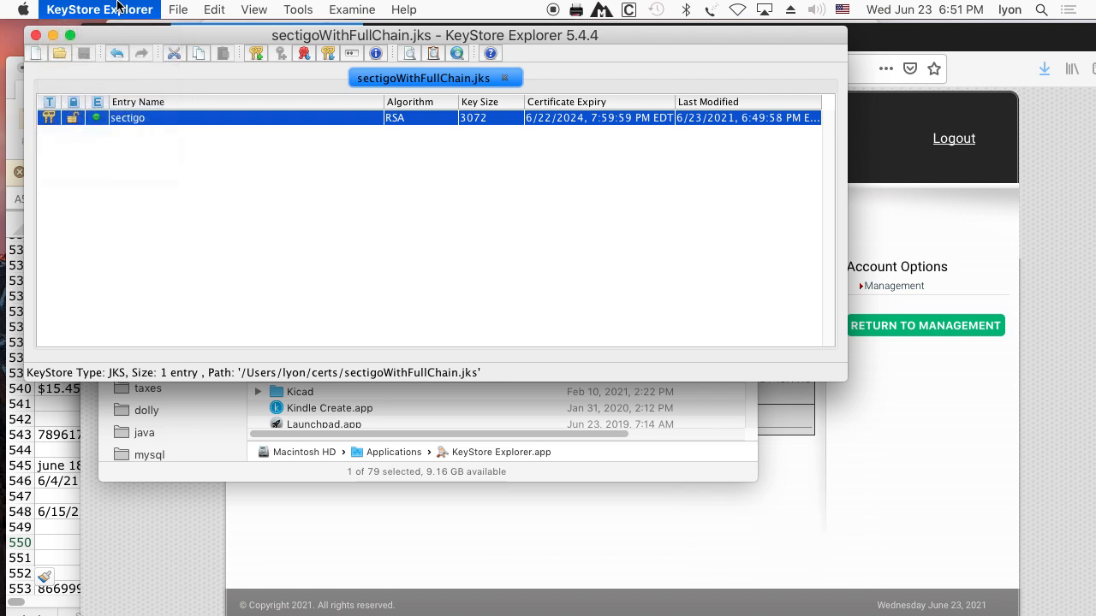
click(104, 8)
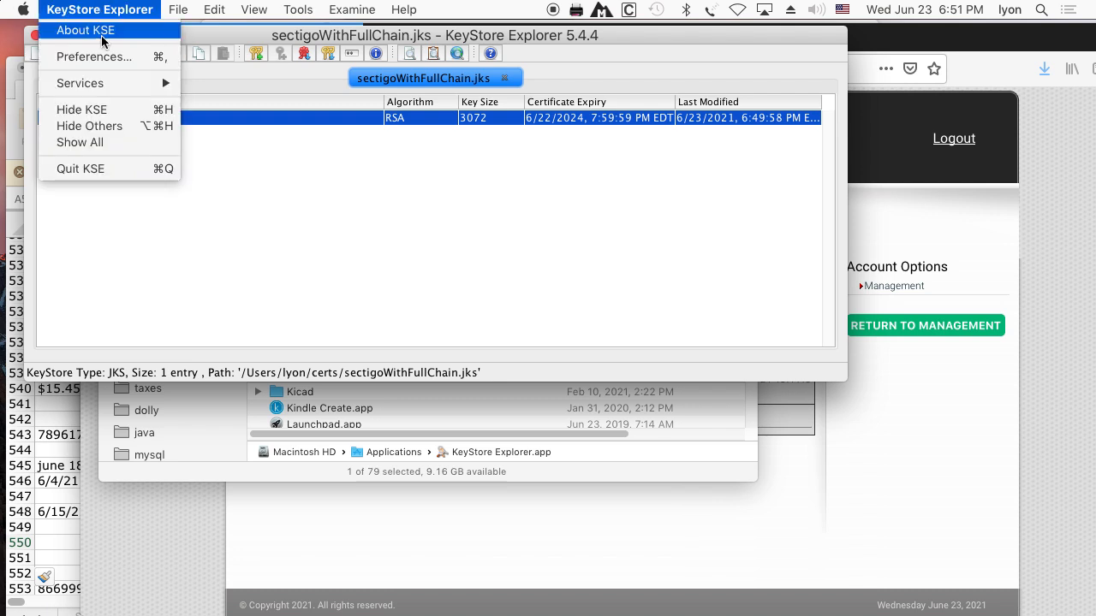
click(103, 168)
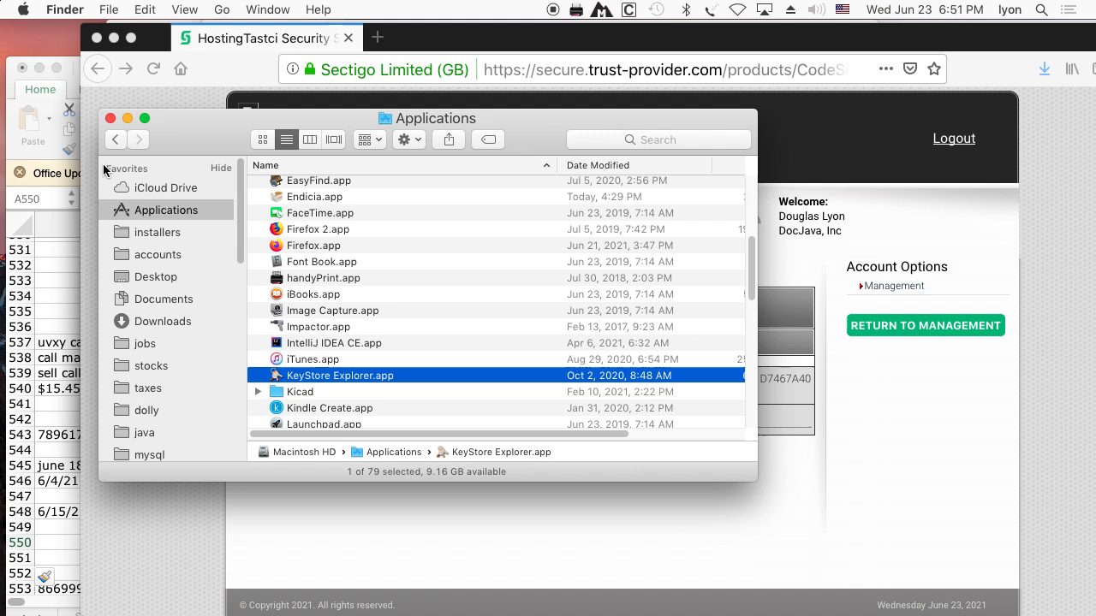